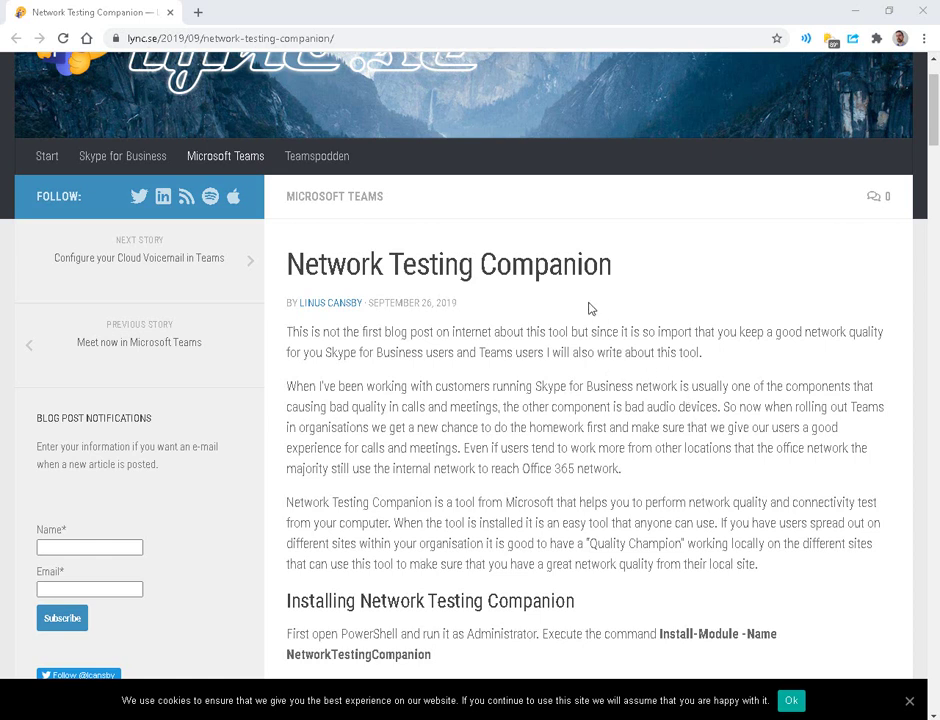
# Copy the install command from the blog post and run Install-Module -Name NetworkTestingCompanion in an administrator PowerShell window
pyautogui.moveTo(297, 286); pyautogui.dragTo(650, 283)
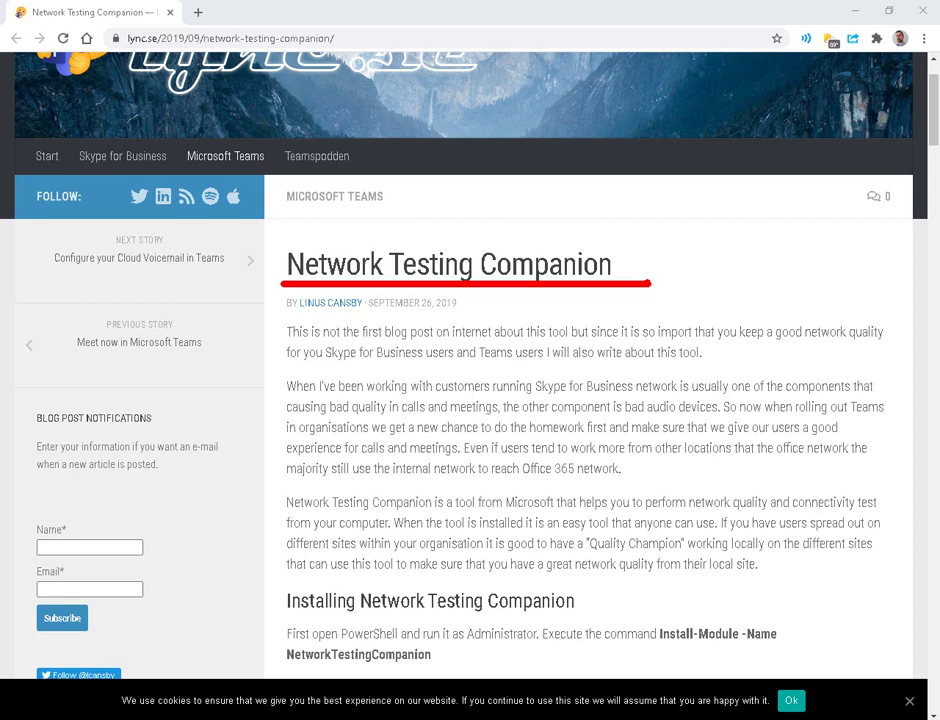
pyautogui.scroll(-3, 634, 290)
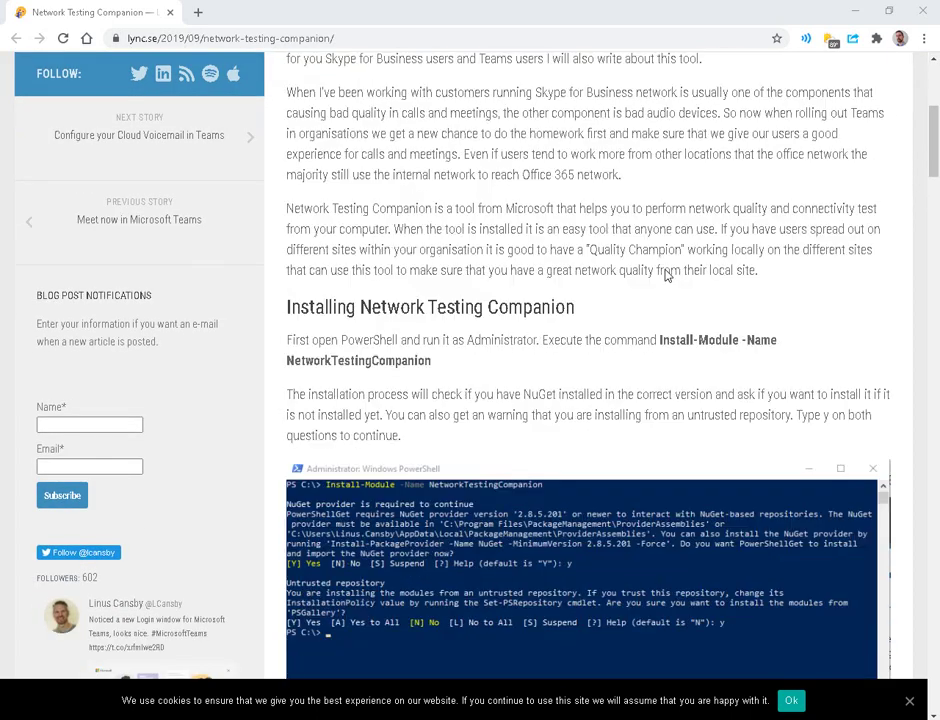
pyautogui.scroll(-3, 666, 275)
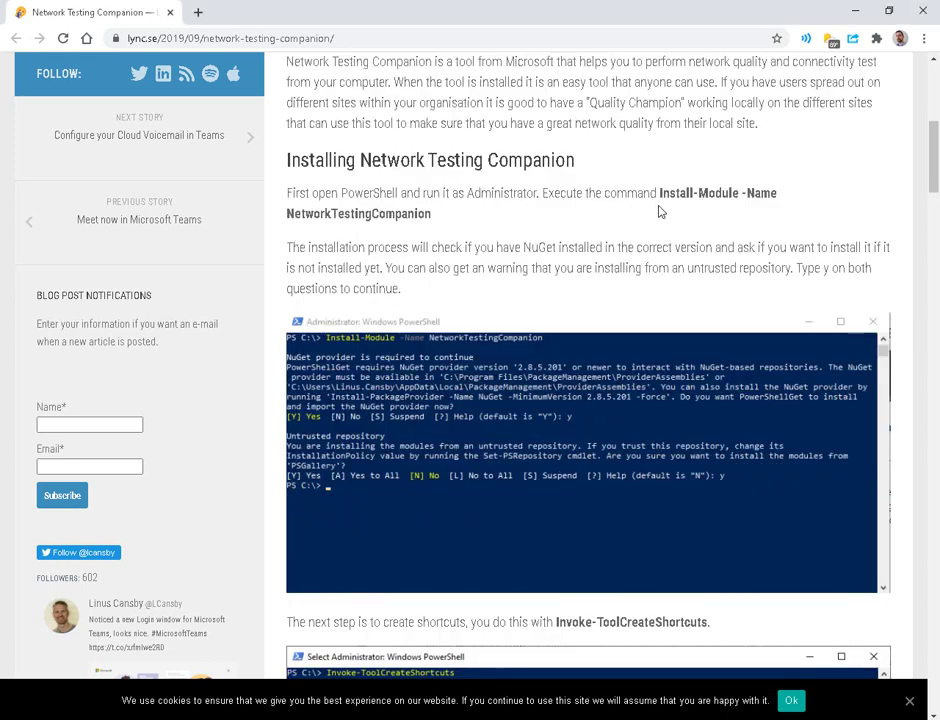
pyautogui.moveTo(657, 210); pyautogui.dragTo(660, 197)
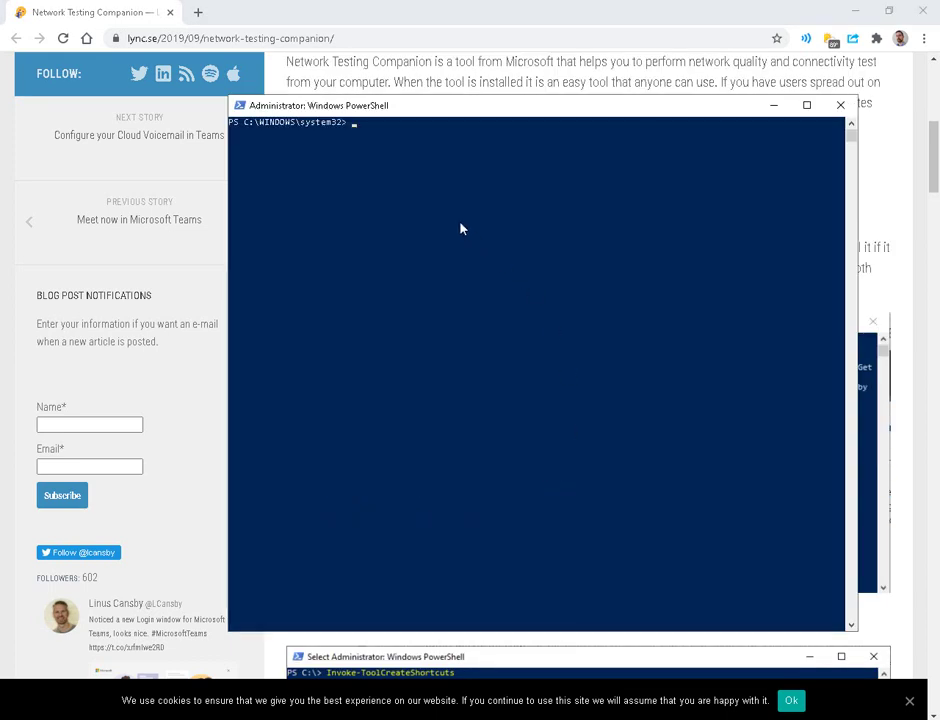
pyautogui.write('Install-Module -Name NetworkTestingCompanion')
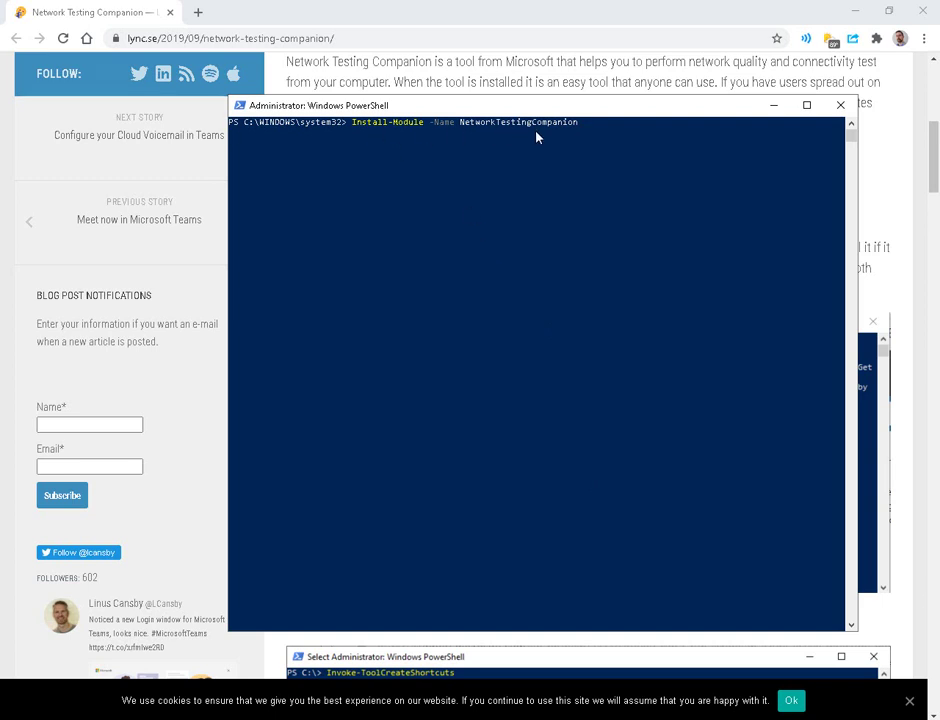
pyautogui.moveTo(440, 171); pyautogui.dragTo(233, 150)
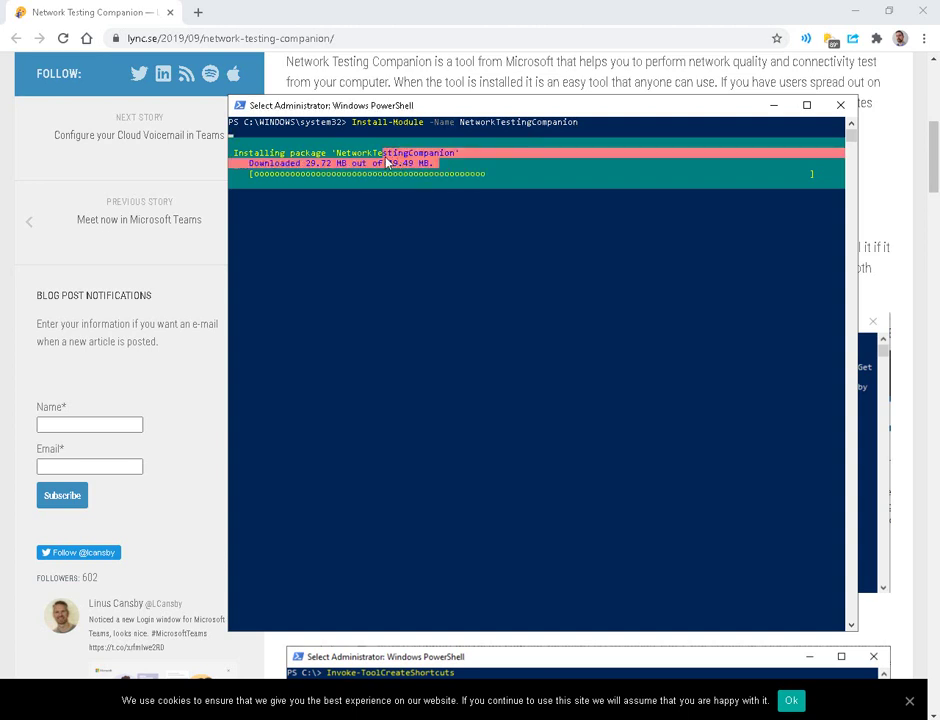
pyautogui.click(447, 229)
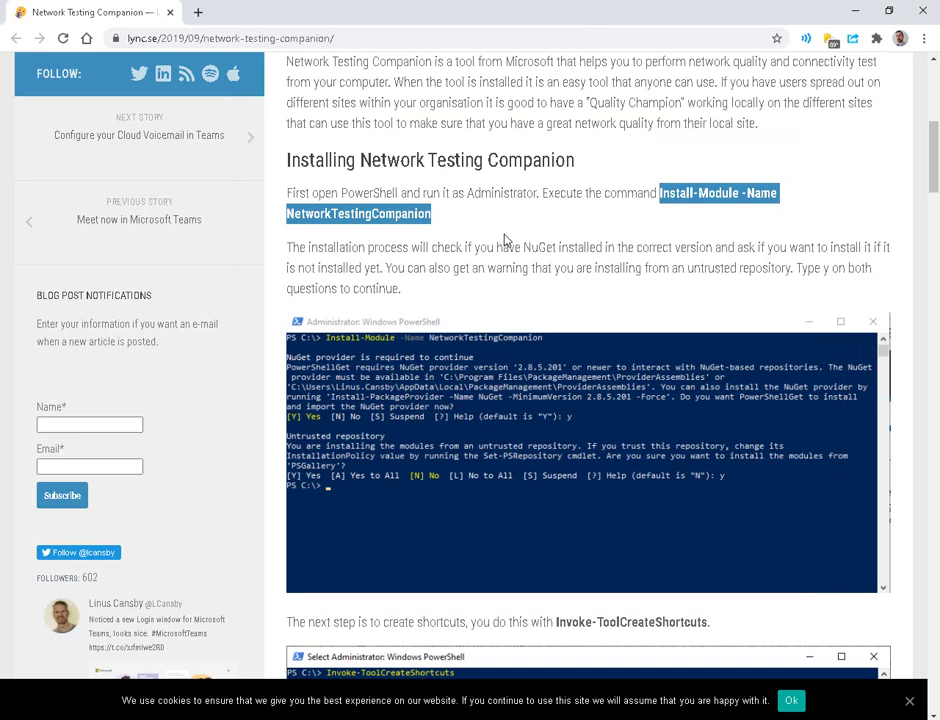
# Copy Invoke-ToolCreateShortcuts from the blog post and run it in PowerShell to create the tool's shortcuts
pyautogui.scroll(-4, 507, 254)
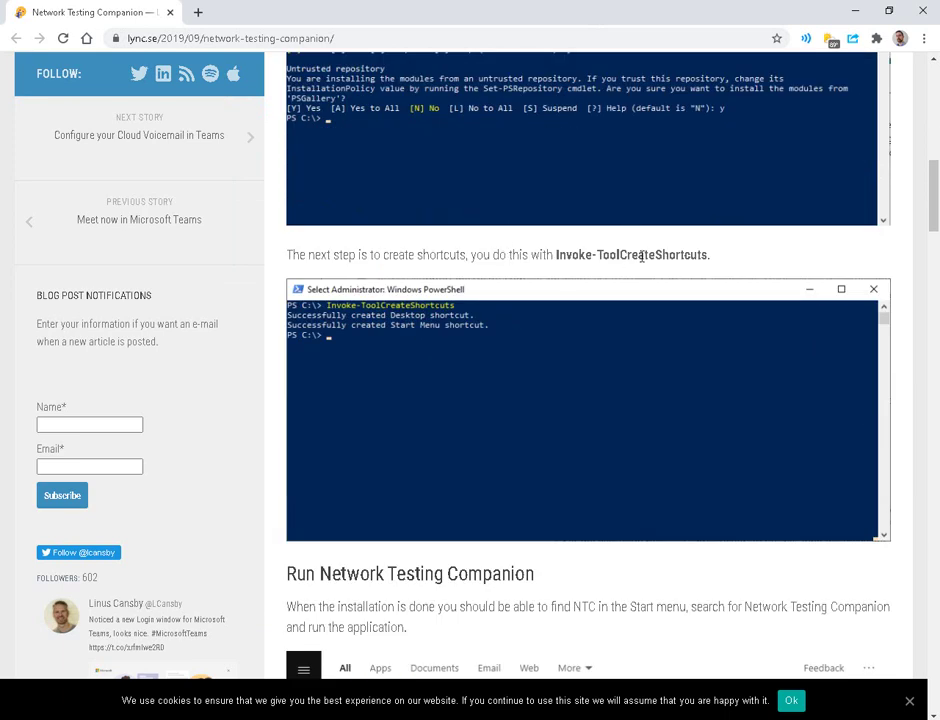
pyautogui.moveTo(713, 254); pyautogui.dragTo(556, 253)
pyautogui.hotkey('ctrl', 'c')
pyautogui.hotkey('alt', 'Tab')
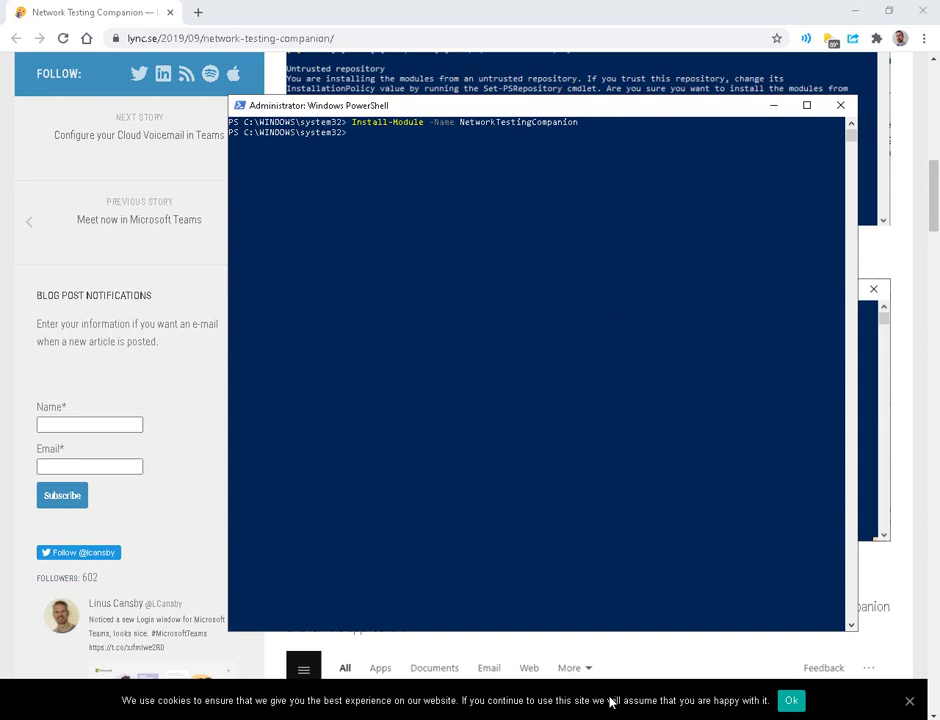
pyautogui.hotkey('ctrl', 'v')
pyautogui.press('Return')
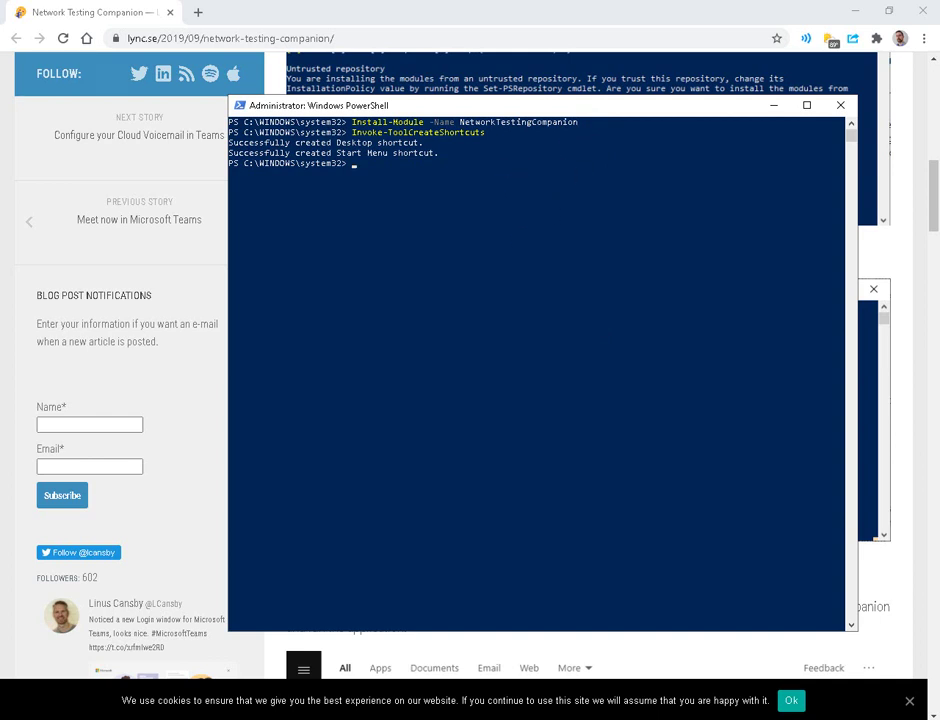
# Launch Network Testing Companion and install the Network Assessment Tool from it
pyautogui.press('super')
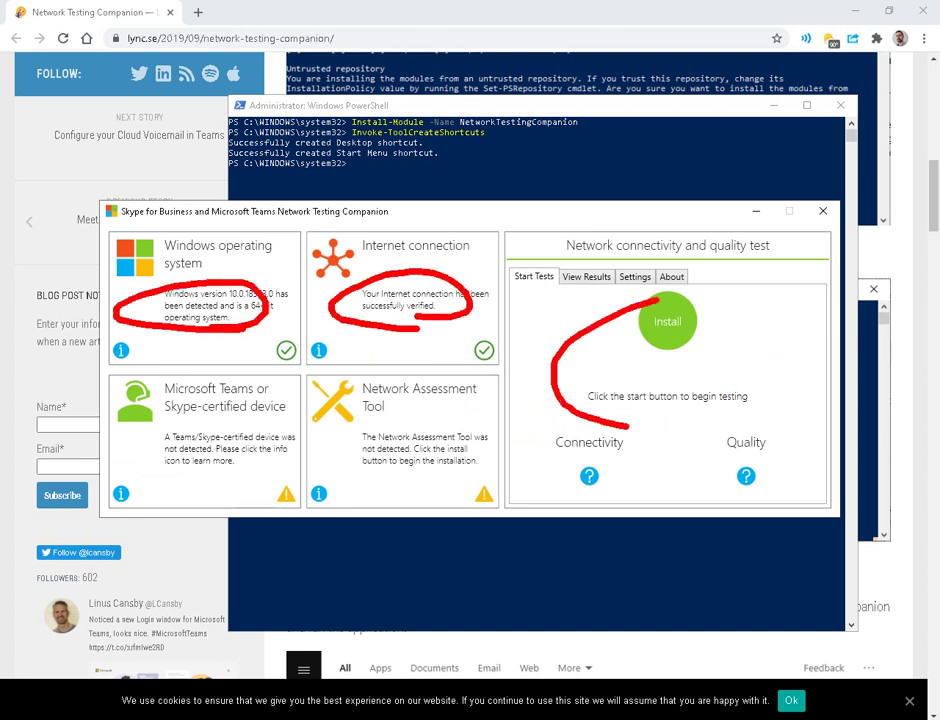
pyautogui.click(667, 322)
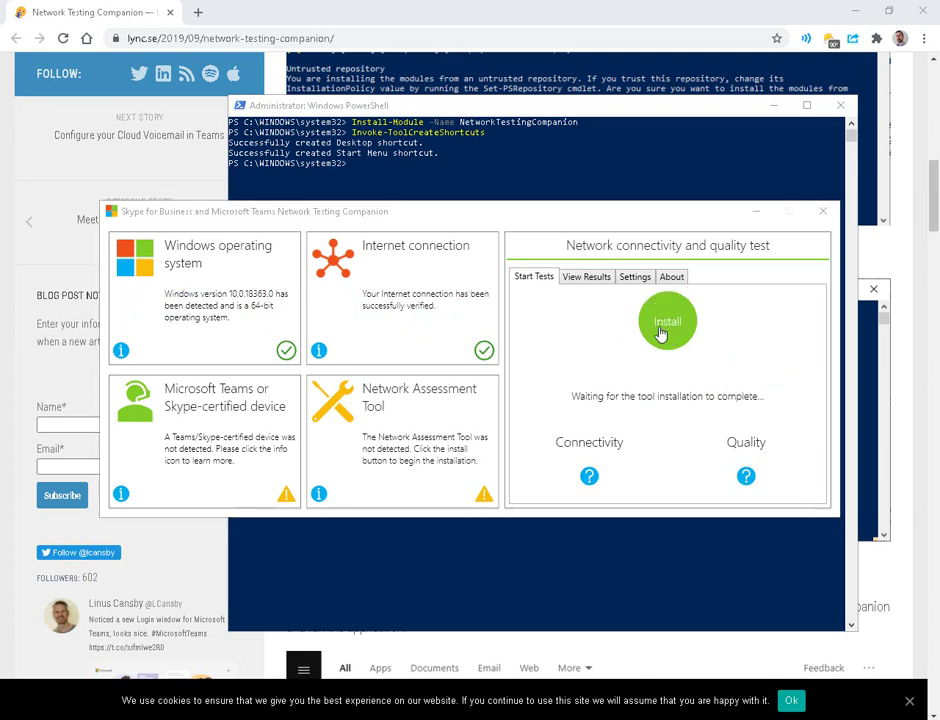
pyautogui.click(621, 347)
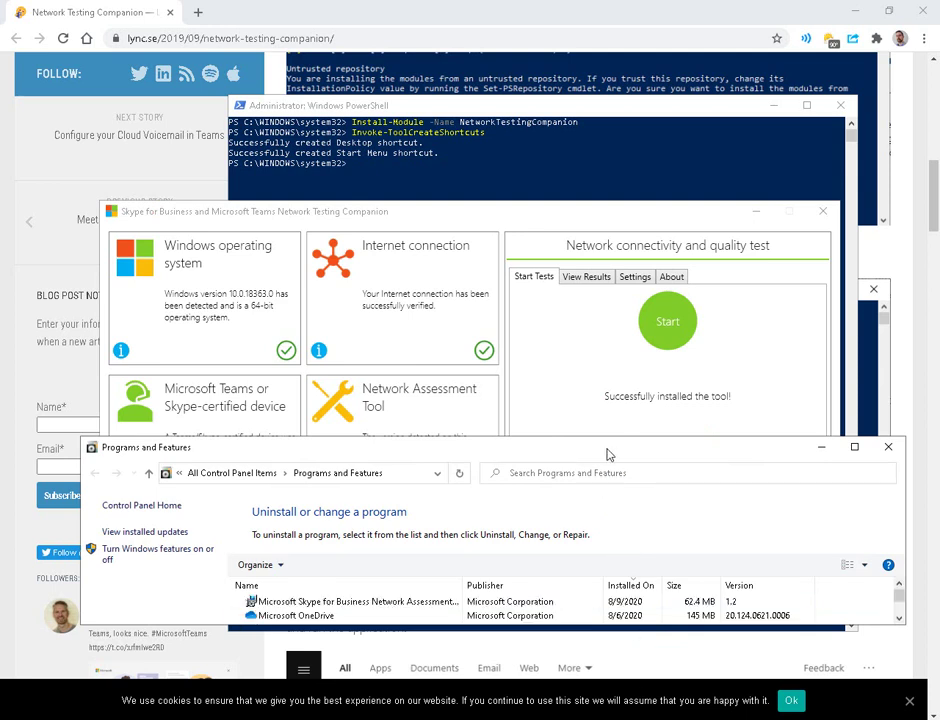
# Check the version of the Microsoft Skype for Business Network Assessment Tool in Programs and Features, and minimize that window
pyautogui.click(447, 600)
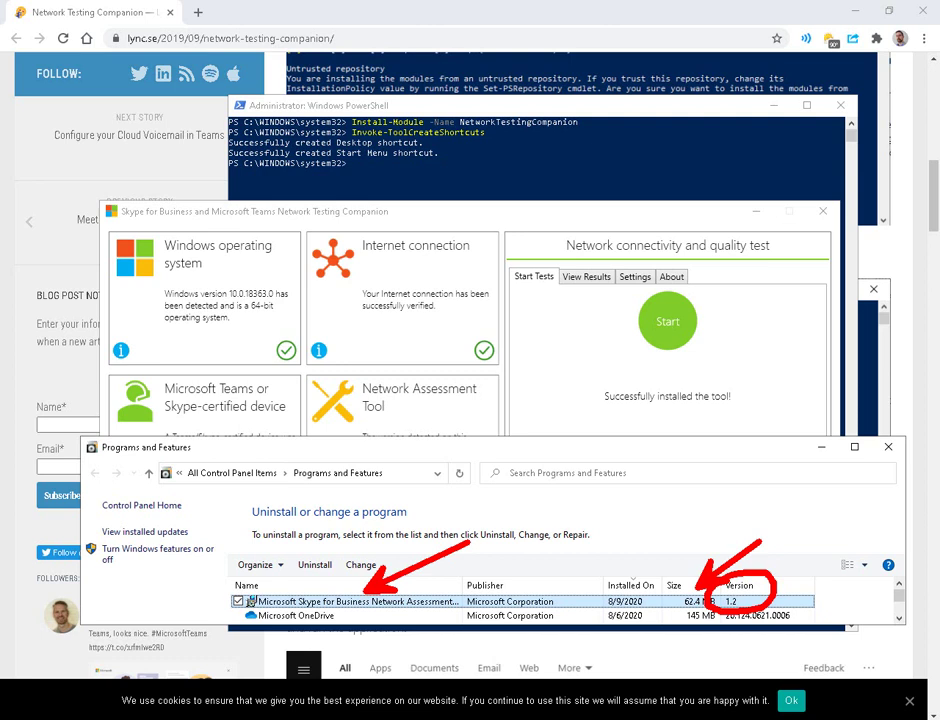
pyautogui.click(822, 447)
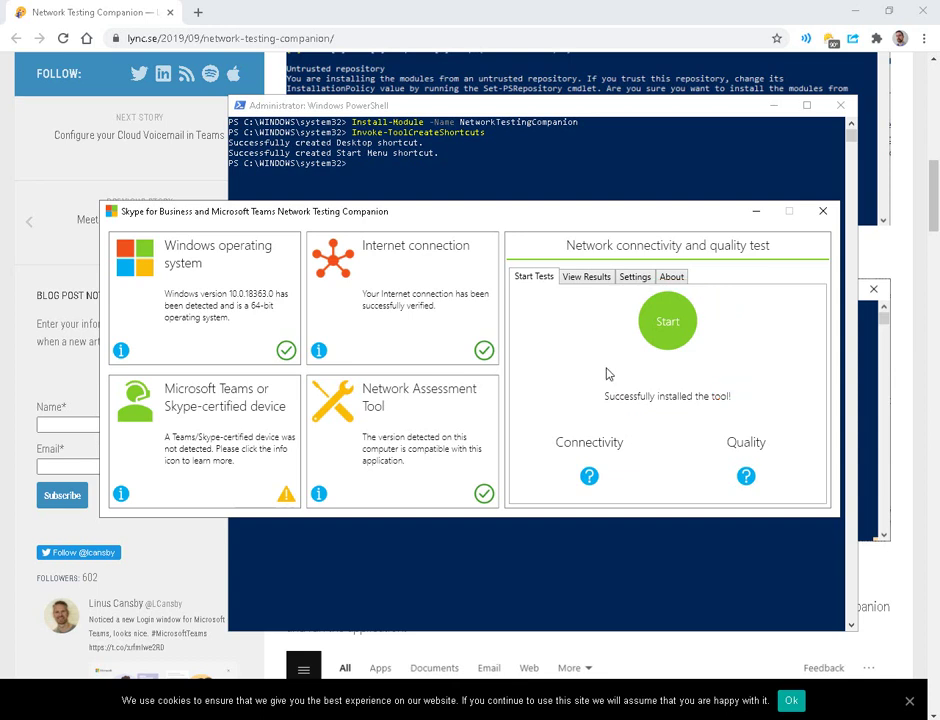
# Look at the empty detailed results and run the network connectivity and quality test
pyautogui.click(594, 277)
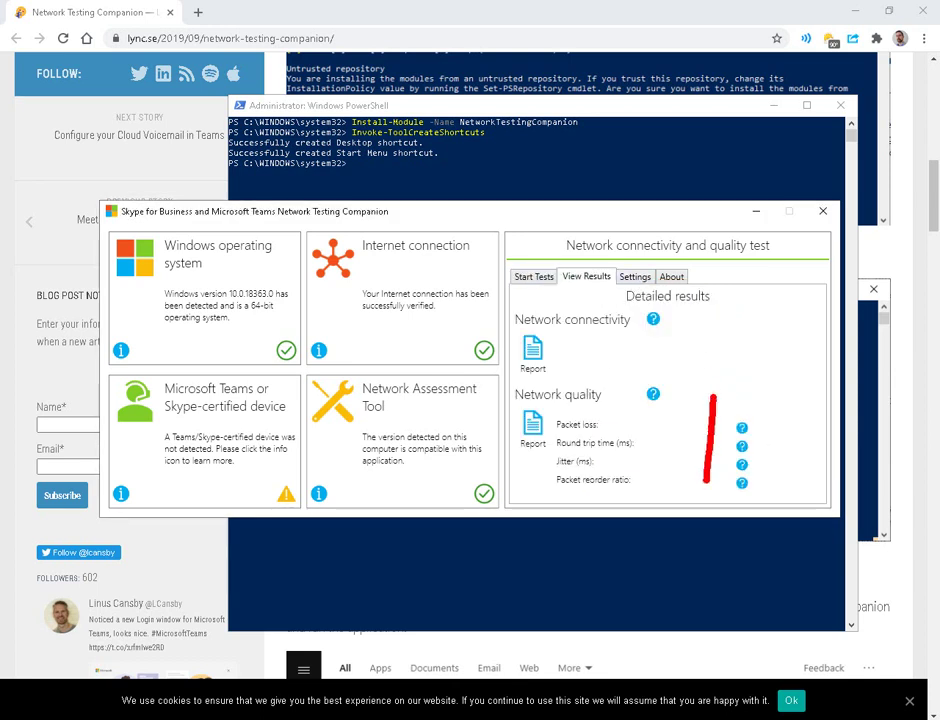
pyautogui.click(534, 277)
pyautogui.press('Return')
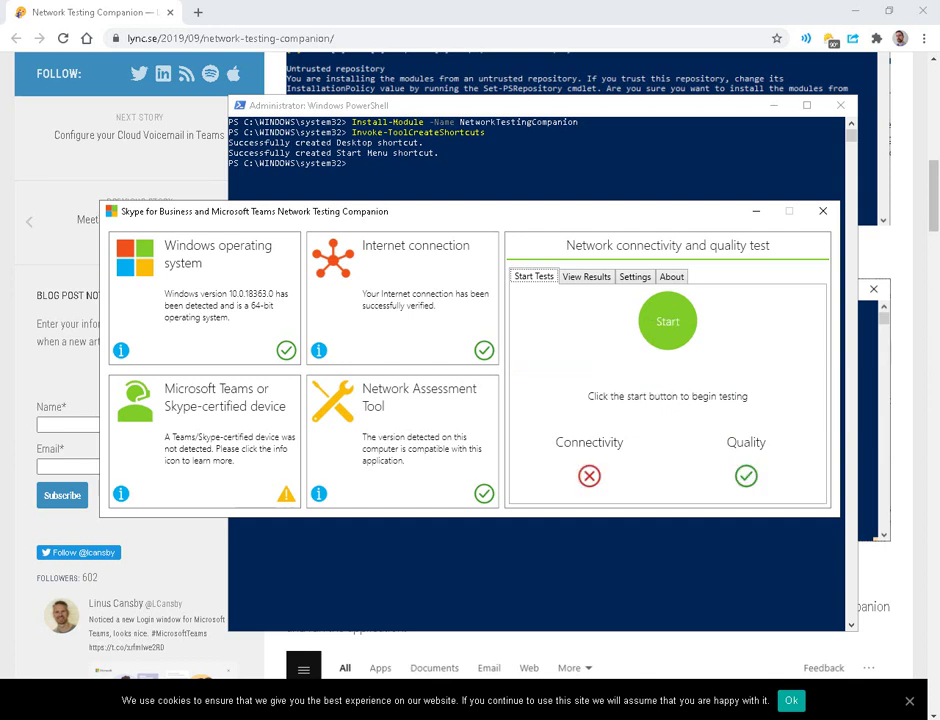
# Examine the connectivity and quality outcomes, including the detailed packet loss, round trip time and jitter values
pyautogui.hotkey('ctrl', '2')
pyautogui.moveTo(533, 419); pyautogui.dragTo(658, 506)
pyautogui.moveTo(714, 426); pyautogui.dragTo(793, 506)
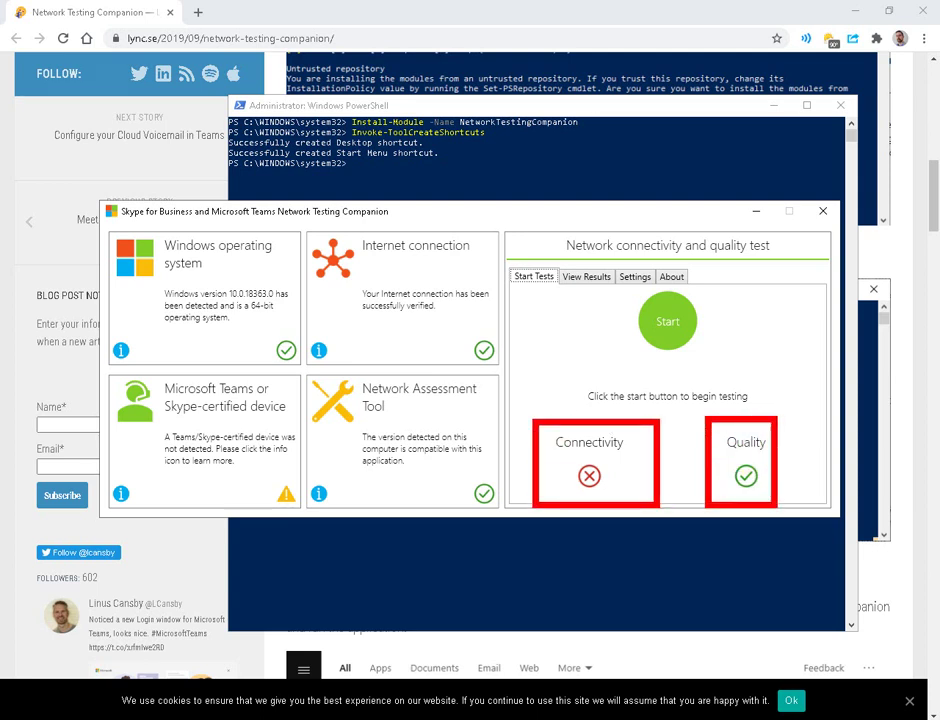
pyautogui.press('Escape')
pyautogui.click(585, 277)
pyautogui.hotkey('ctrl', '2')
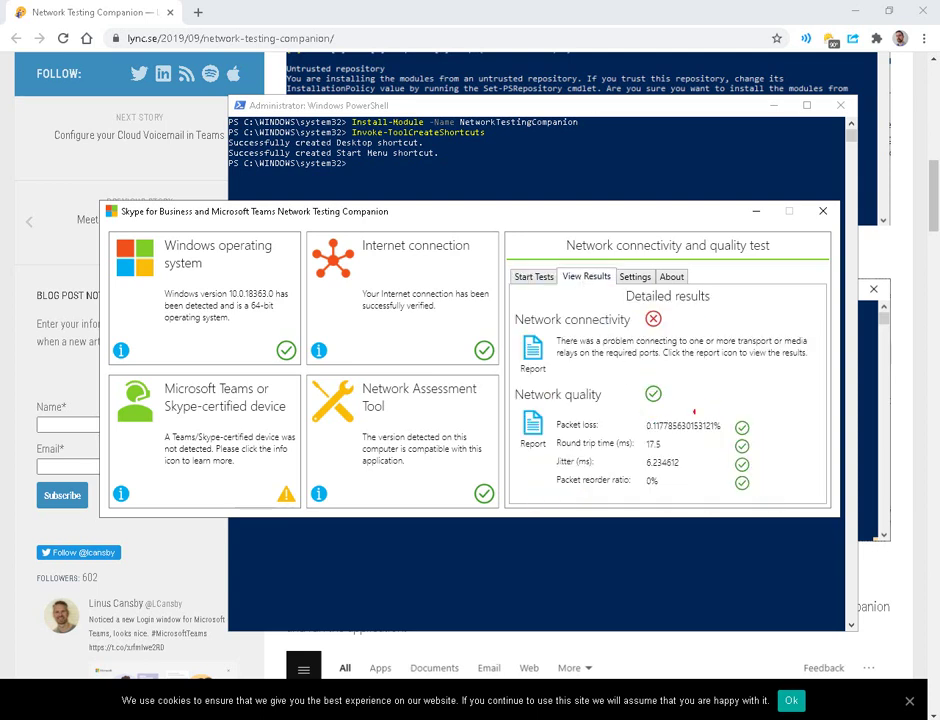
pyautogui.moveTo(685, 421); pyautogui.dragTo(727, 380)
pyautogui.moveTo(635, 435); pyautogui.dragTo(668, 434)
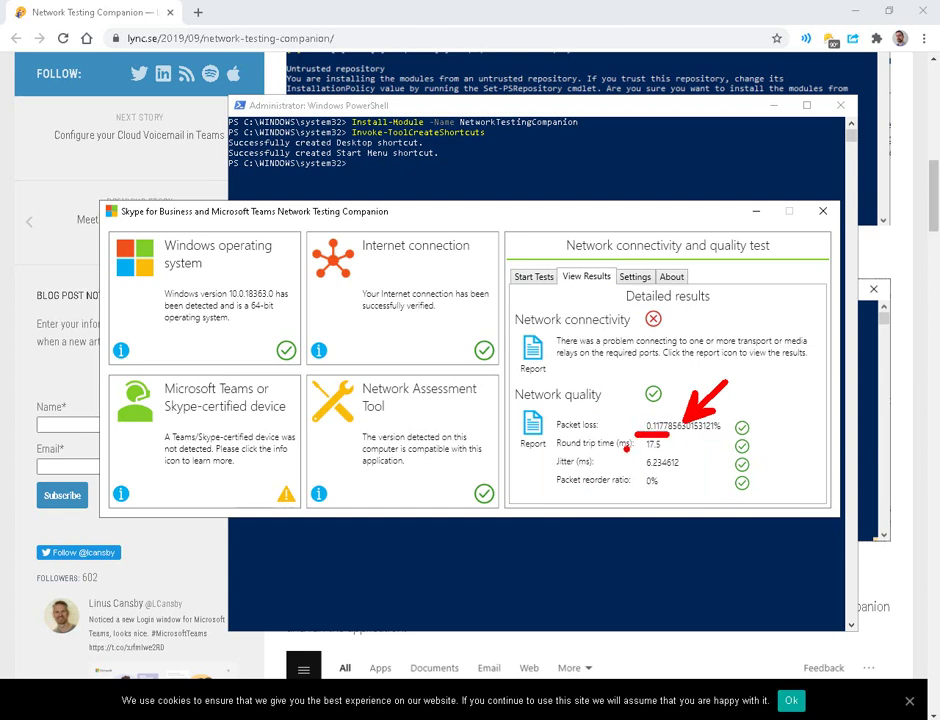
pyautogui.moveTo(641, 456)
pyautogui.mouseDown()
pyautogui.moveTo(668, 454)
pyautogui.moveTo(660, 469)
pyautogui.moveTo(677, 464)
pyautogui.mouseUp()
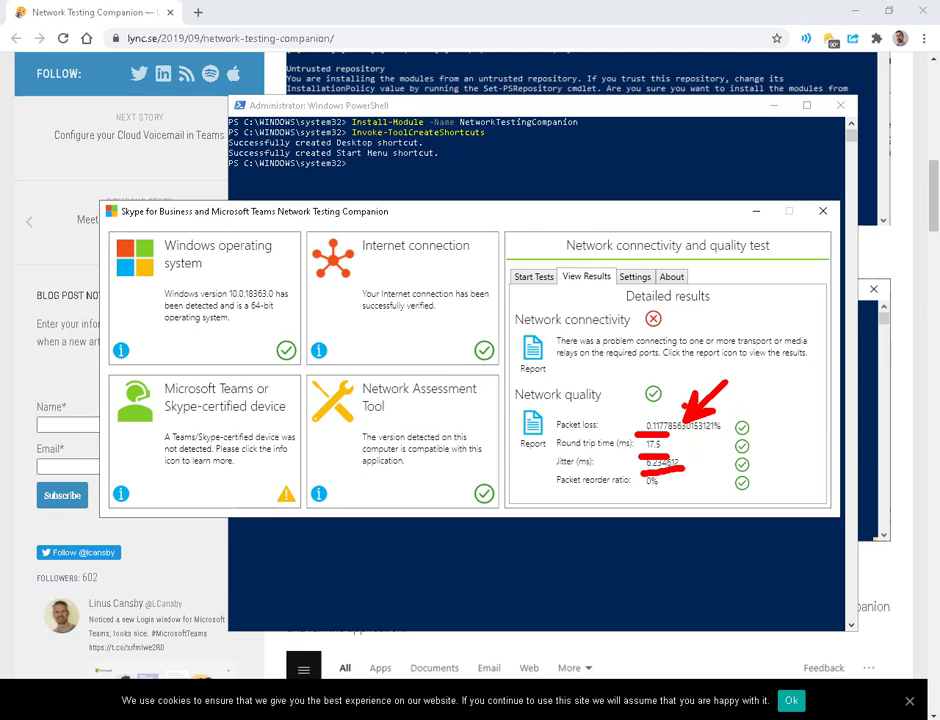
pyautogui.press('Escape')
# Open the network connectivity report and examine the DNS resolution lines near its end
pyautogui.click(533, 365)
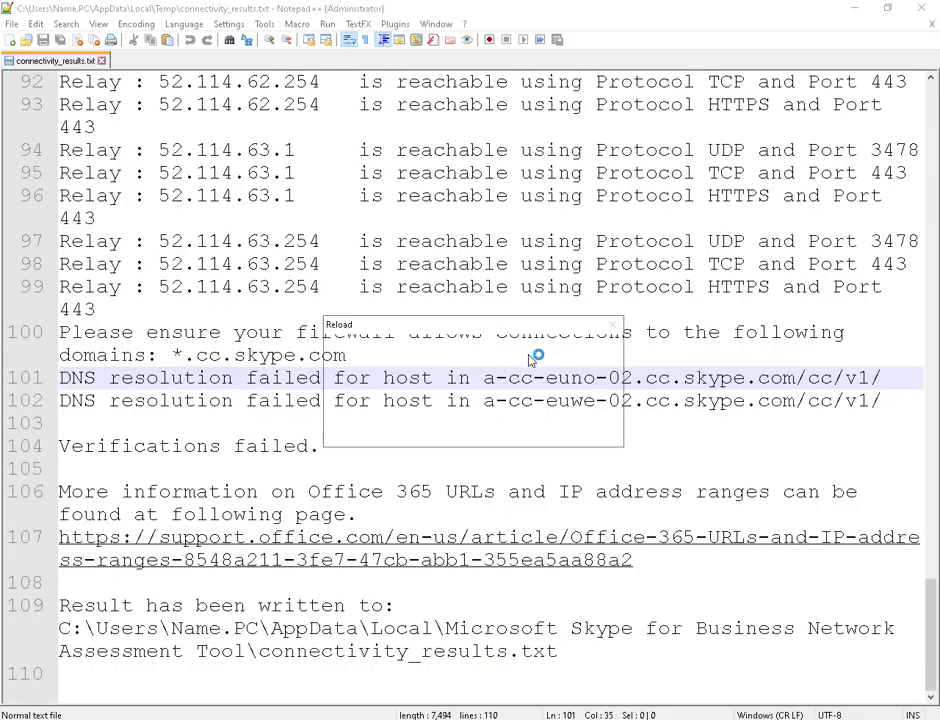
pyautogui.click(530, 432)
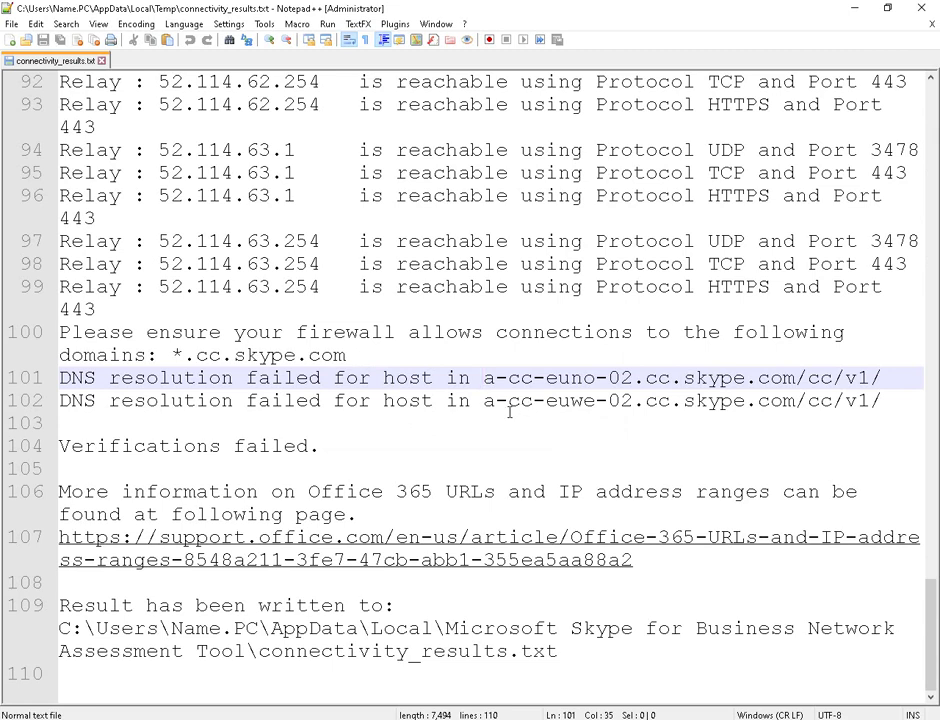
pyautogui.moveTo(58, 355)
pyautogui.mouseDown()
pyautogui.moveTo(820, 426)
pyautogui.moveTo(818, 458)
pyautogui.mouseUp()
pyautogui.moveTo(515, 420); pyautogui.dragTo(550, 462)
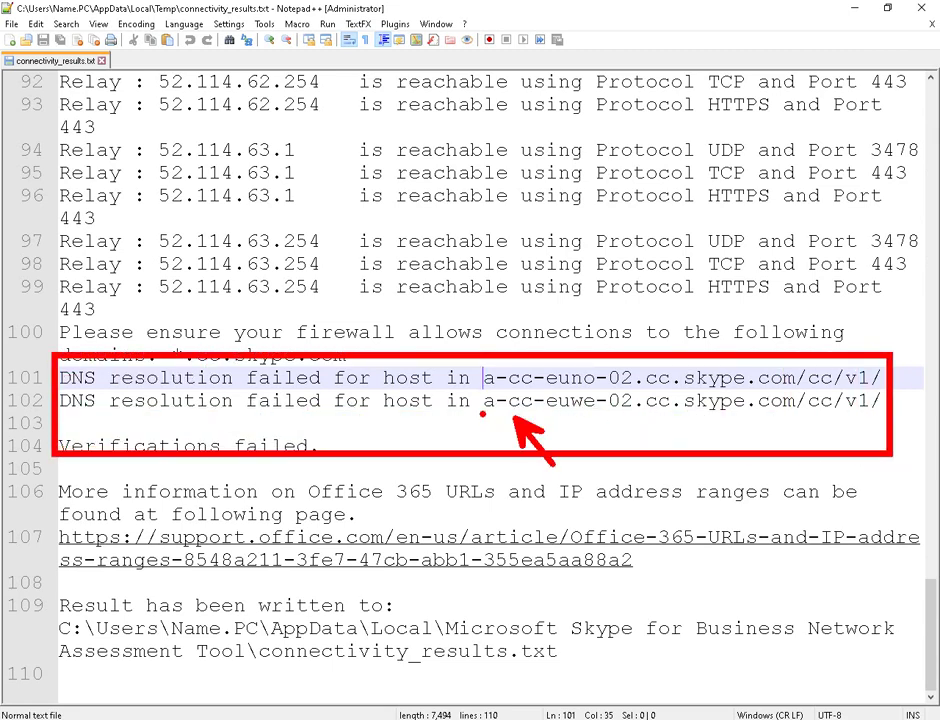
pyautogui.press('Escape')
# Copy the host name a-cc-euno-02.cc.skype.com from line 101 of the report and ping it in PowerShell
pyautogui.moveTo(484, 378); pyautogui.dragTo(795, 380)
pyautogui.hotkey('ctrl', 'c')
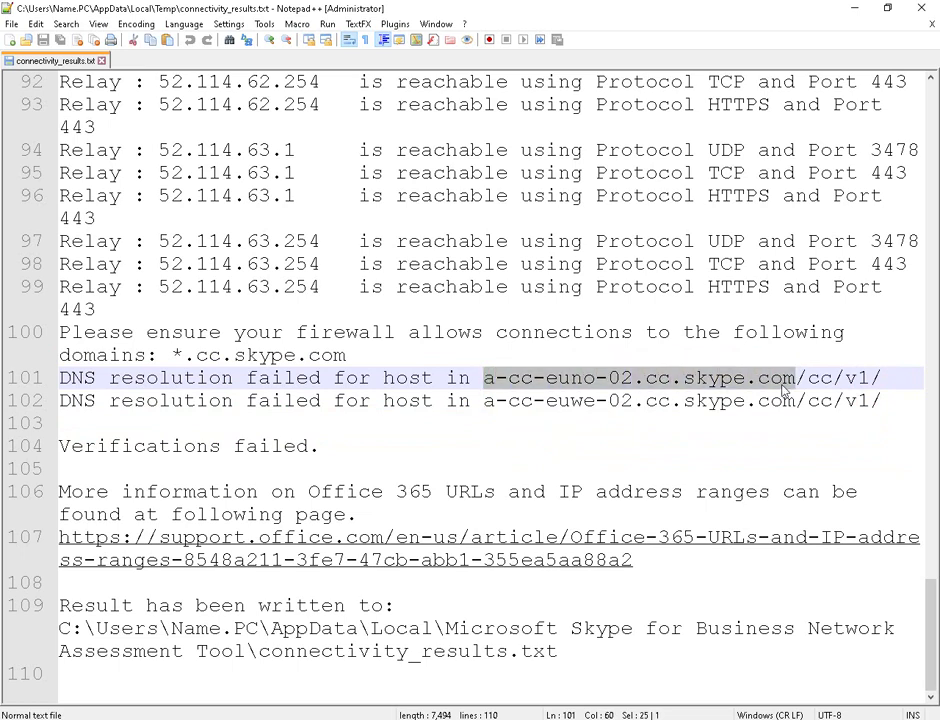
pyautogui.hotkey('alt', 'Tab')
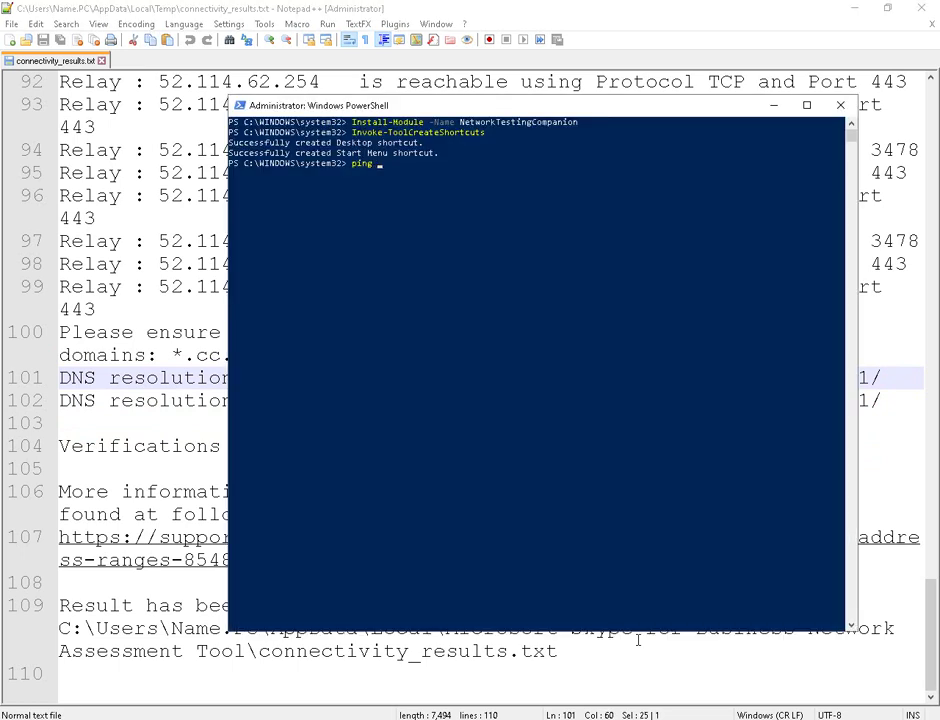
pyautogui.write('ping')
pyautogui.hotkey('ctrl', 'v')
pyautogui.press('Return')
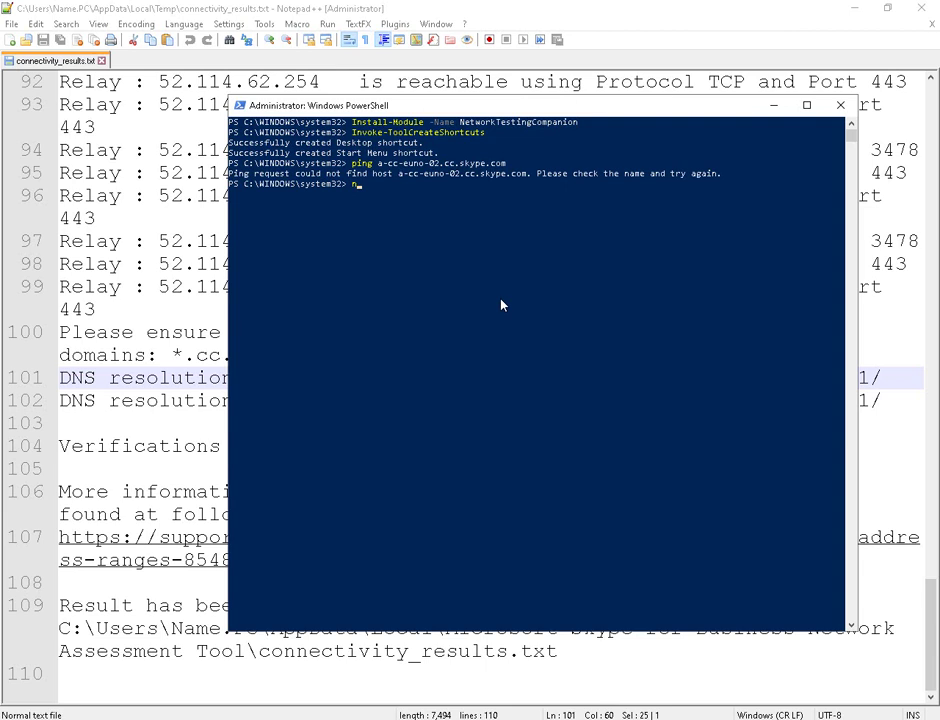
# Look up a-cc-euno-02.cc.skype.com in DNS with nslookup
pyautogui.press('BackSpace')
pyautogui.press('BackSpace')
pyautogui.press('BackSpace')
pyautogui.press('BackSpace')
pyautogui.press('BackSpace')
pyautogui.press('BackSpace')
pyautogui.press('BackSpace')
pyautogui.press('BackSpace')
pyautogui.write('nslookup')
pyautogui.hotkey('ctrl', 'v')
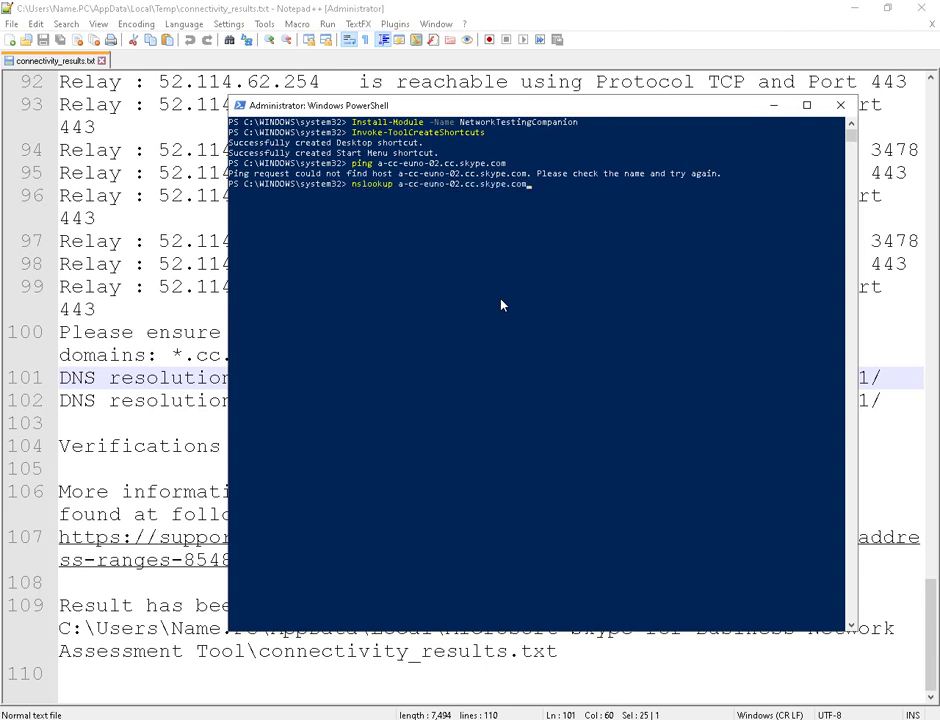
pyautogui.press('Return')
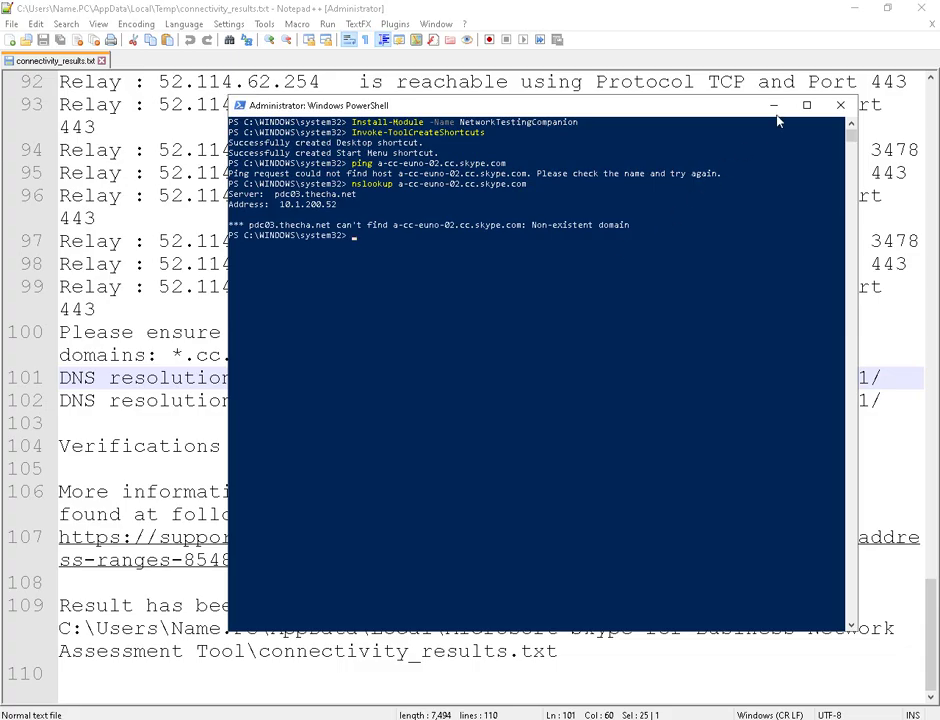
# Return to Network Testing Companion and review its assessment tool settings, version information and myadvisor.fasttrack.microsoft.com link
pyautogui.click(773, 105)
pyautogui.click(856, 8)
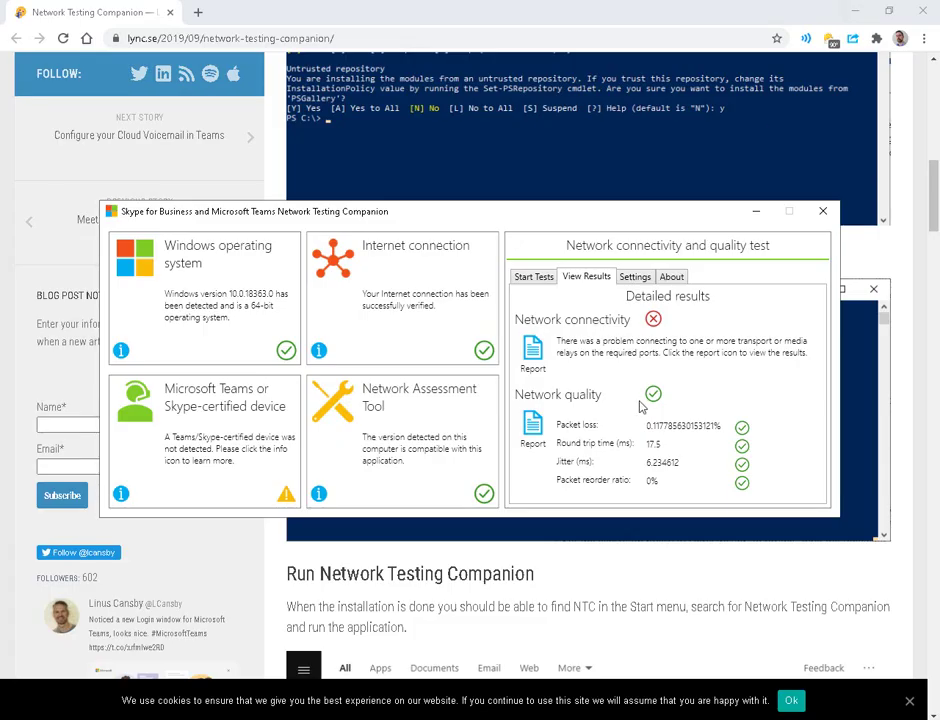
pyautogui.click(635, 278)
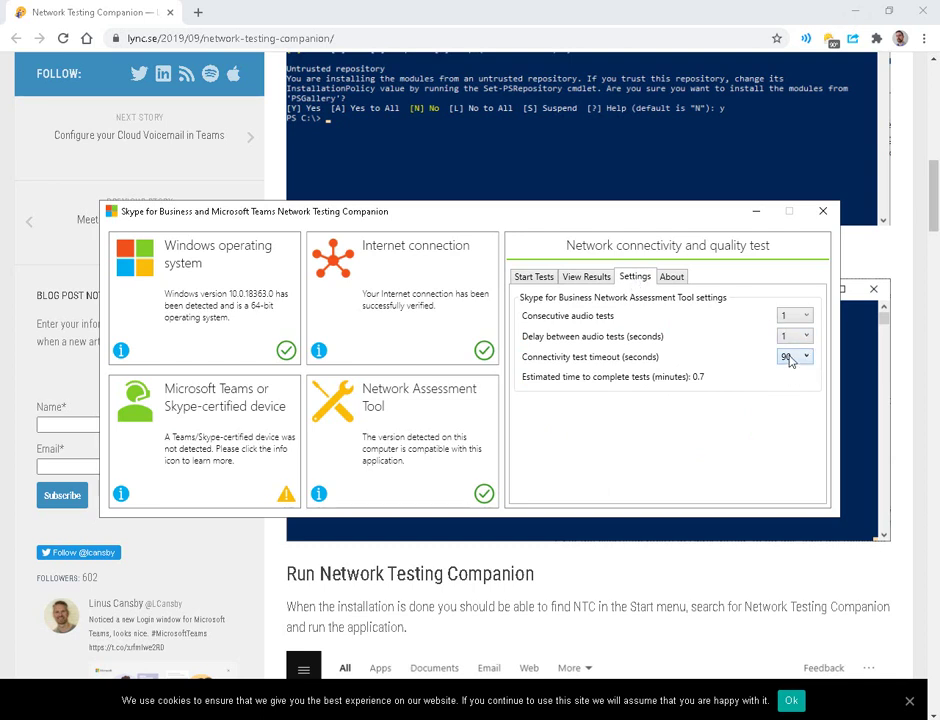
pyautogui.click(669, 280)
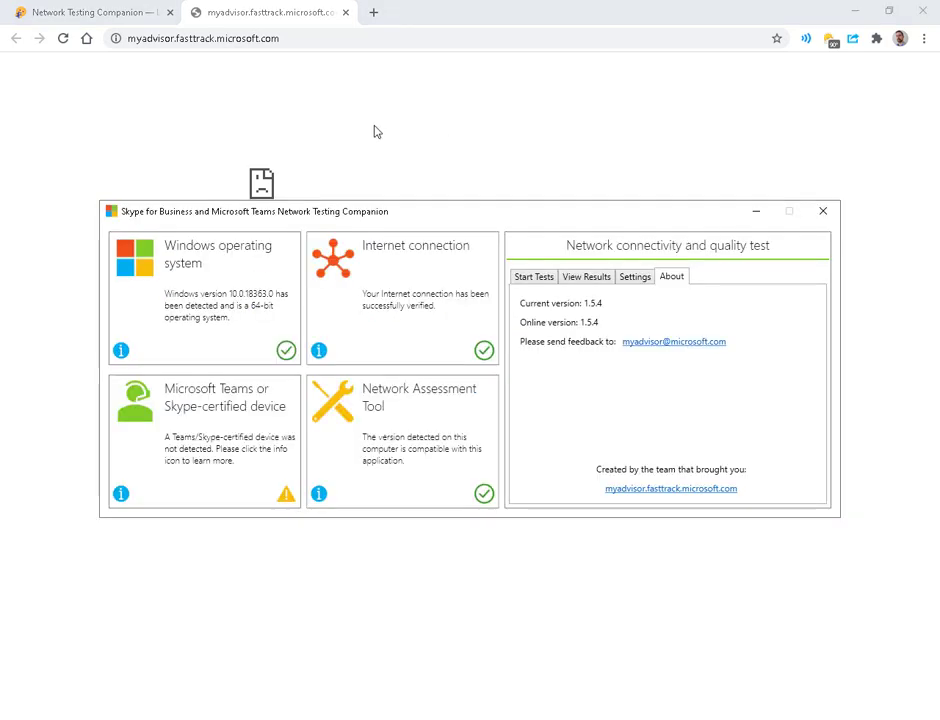
# Review the test overview and detailed results again and reopen the network connectivity report
pyautogui.click(536, 277)
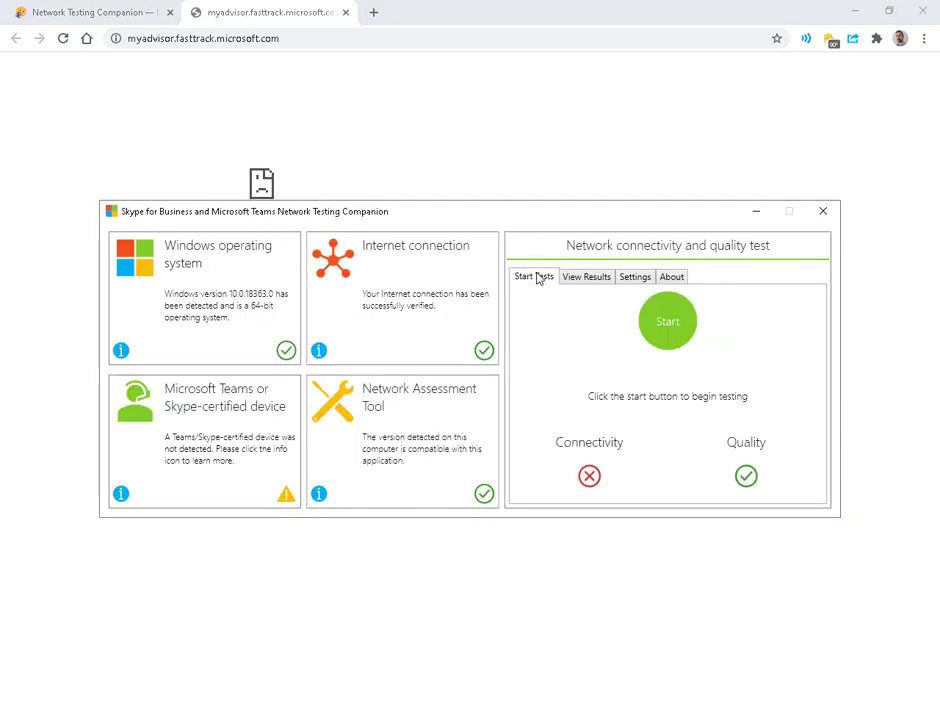
pyautogui.click(582, 277)
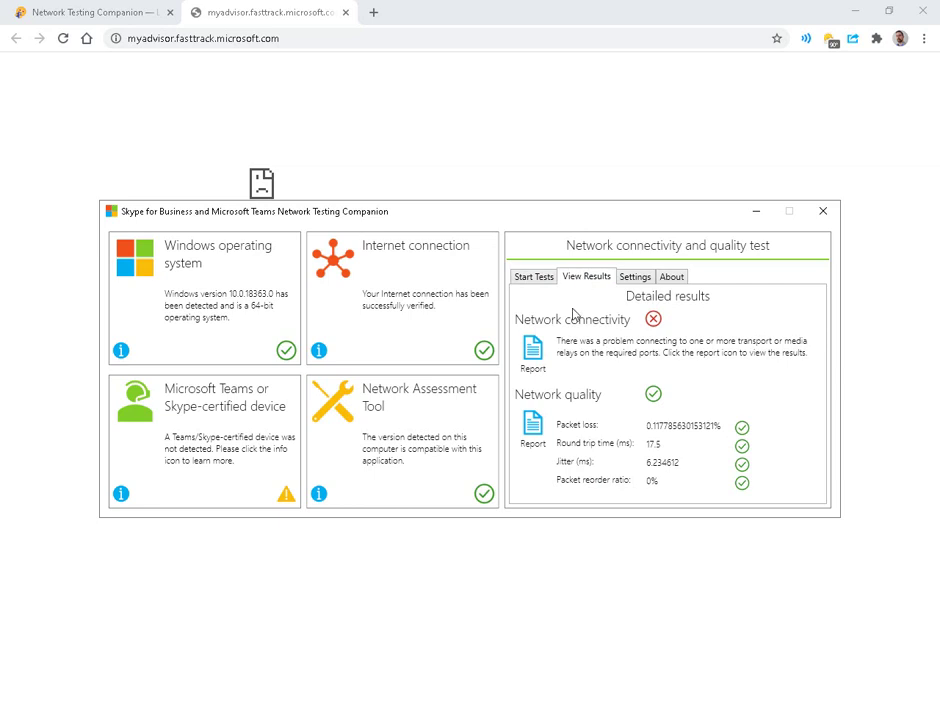
pyautogui.click(535, 354)
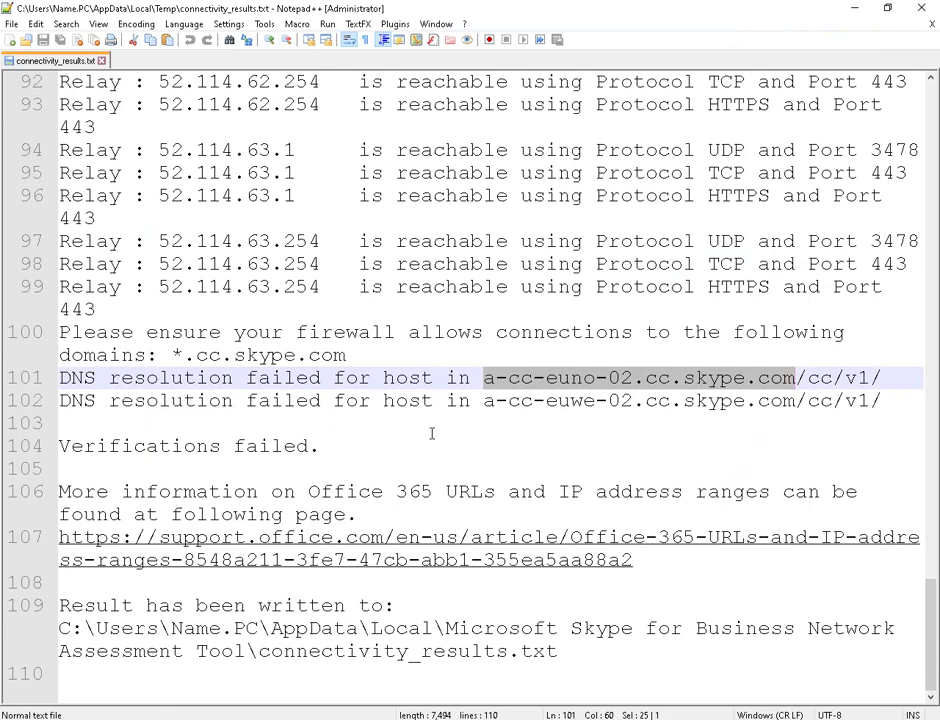
# Select the two DNS failure lines in the connectivity report and check the relay entries by highlighting every occurrence of "reachable"
pyautogui.moveTo(430, 426); pyautogui.dragTo(43, 378)
pyautogui.scroll(15, 813, 318)
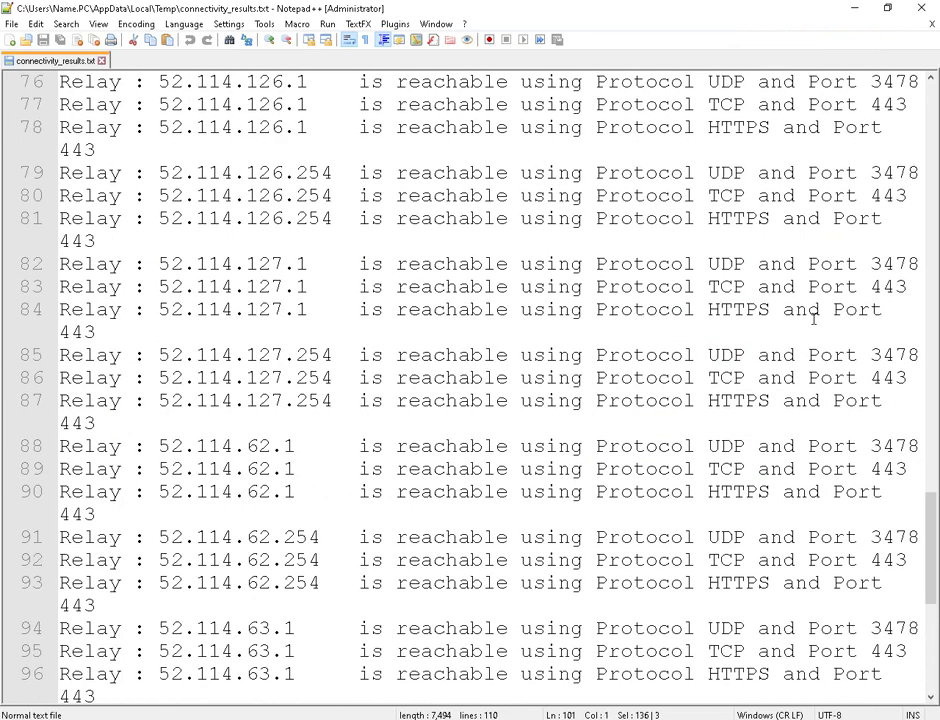
pyautogui.doubleClick(466, 265)
pyautogui.scroll(8, 626, 289)
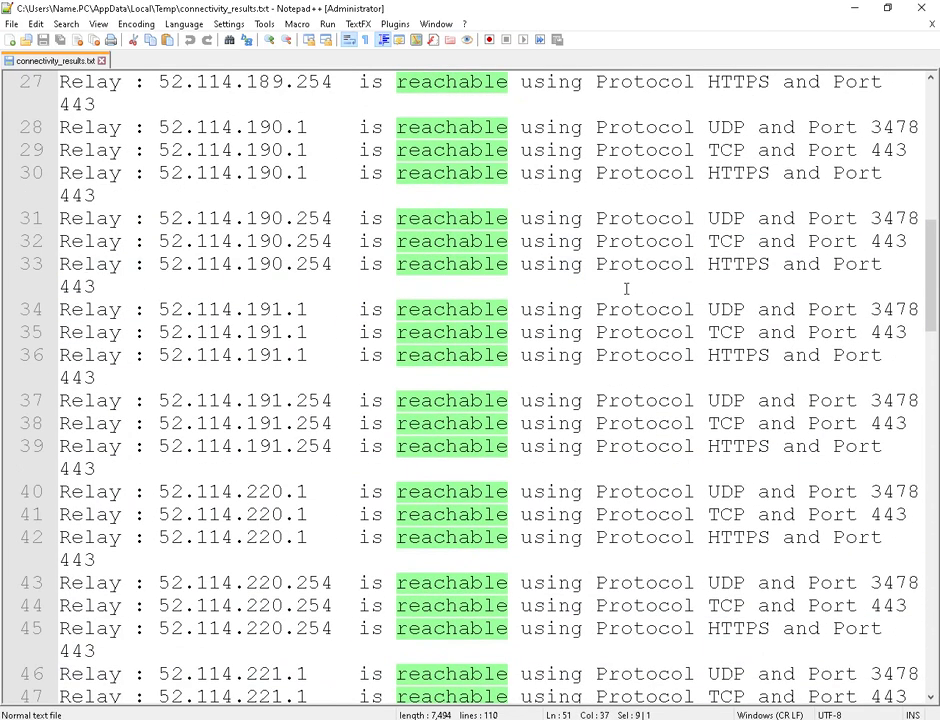
pyautogui.moveTo(927, 242); pyautogui.dragTo(926, 605)
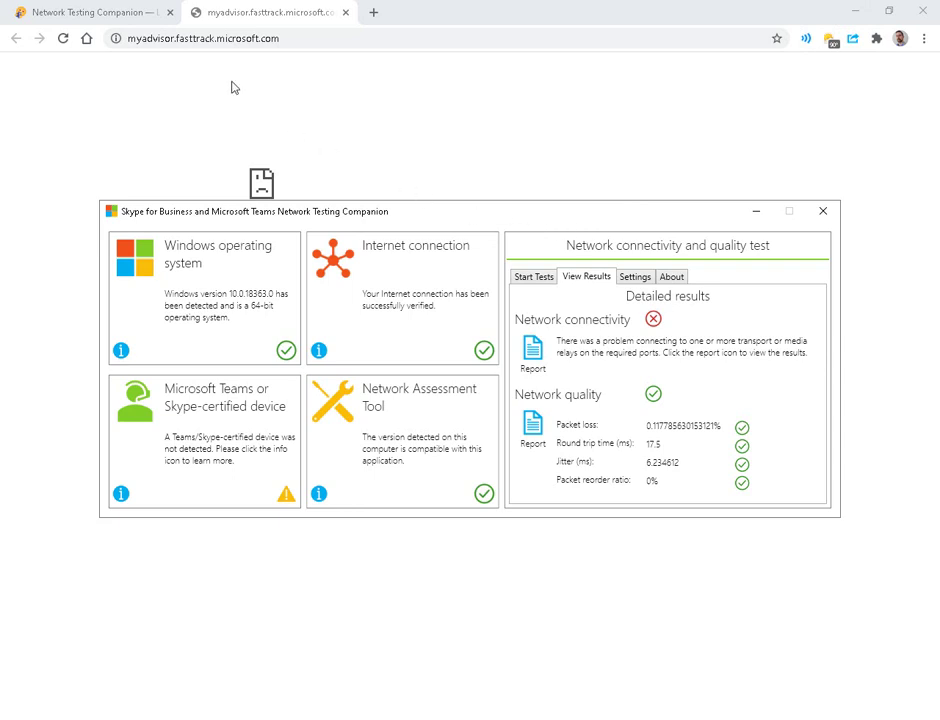
# Switch to the browser's Network Testing Companion article and find the recommended values table under Network preparation
pyautogui.click(115, 10)
pyautogui.scroll(-15, 544, 369)
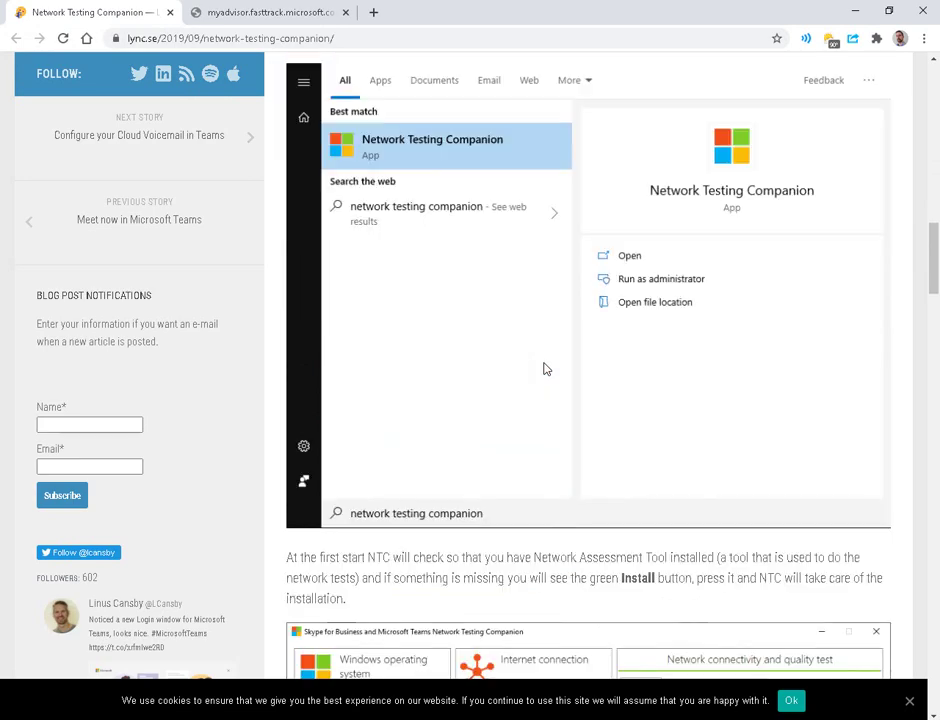
pyautogui.scroll(-5, 559, 365)
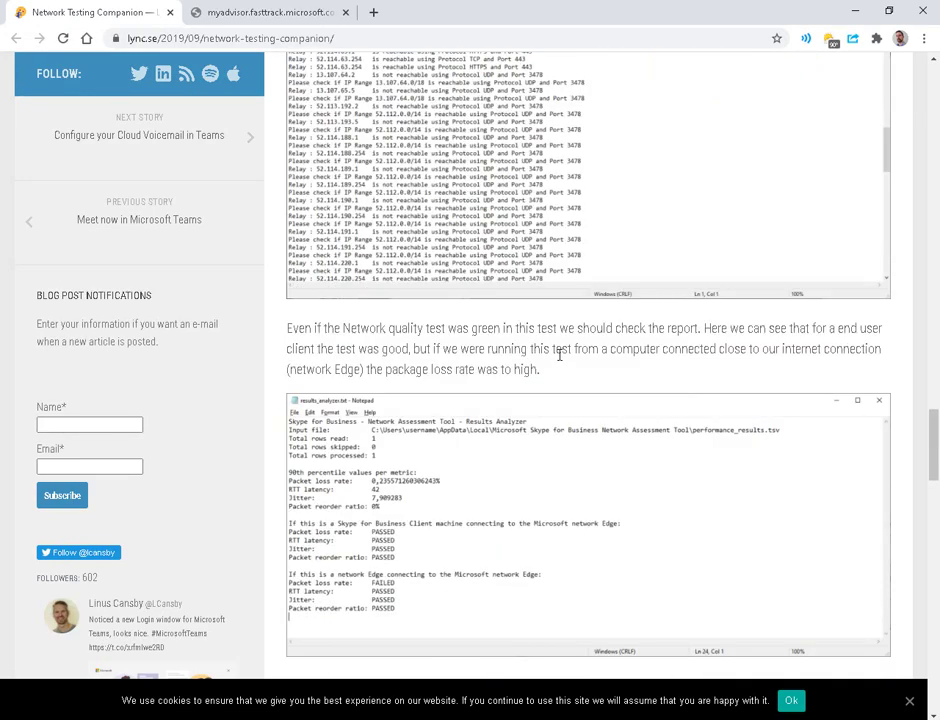
pyautogui.scroll(-6, 559, 355)
pyautogui.scroll(-6, 560, 365)
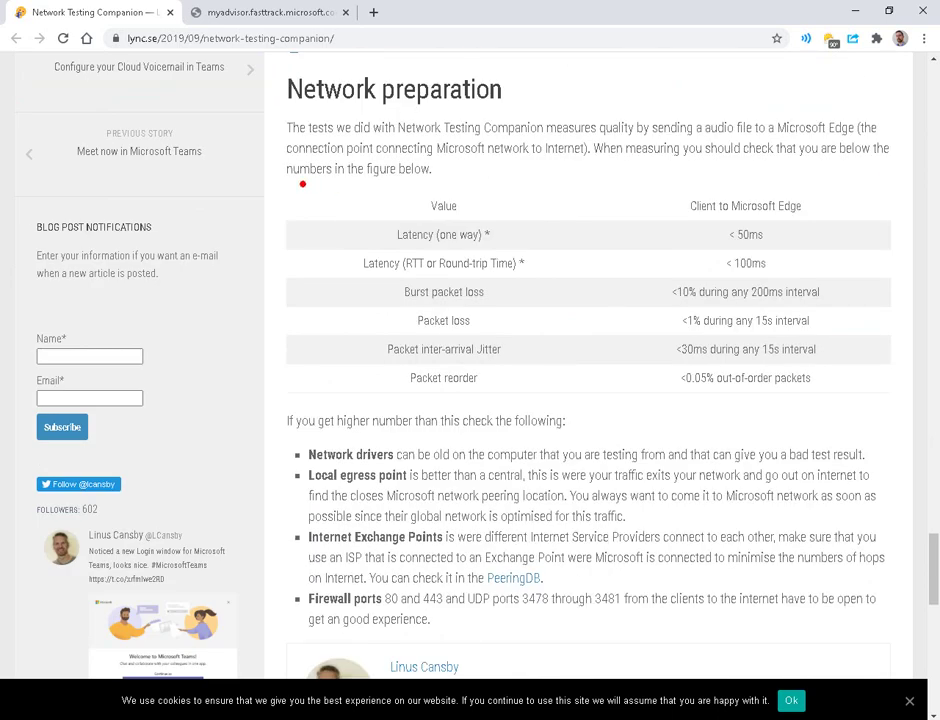
# Frame the recommended values table in red, point arrows at one-way latency, packet loss and jitter, underline their limits, and clear the markup
pyautogui.moveTo(310, 183); pyautogui.dragTo(876, 400)
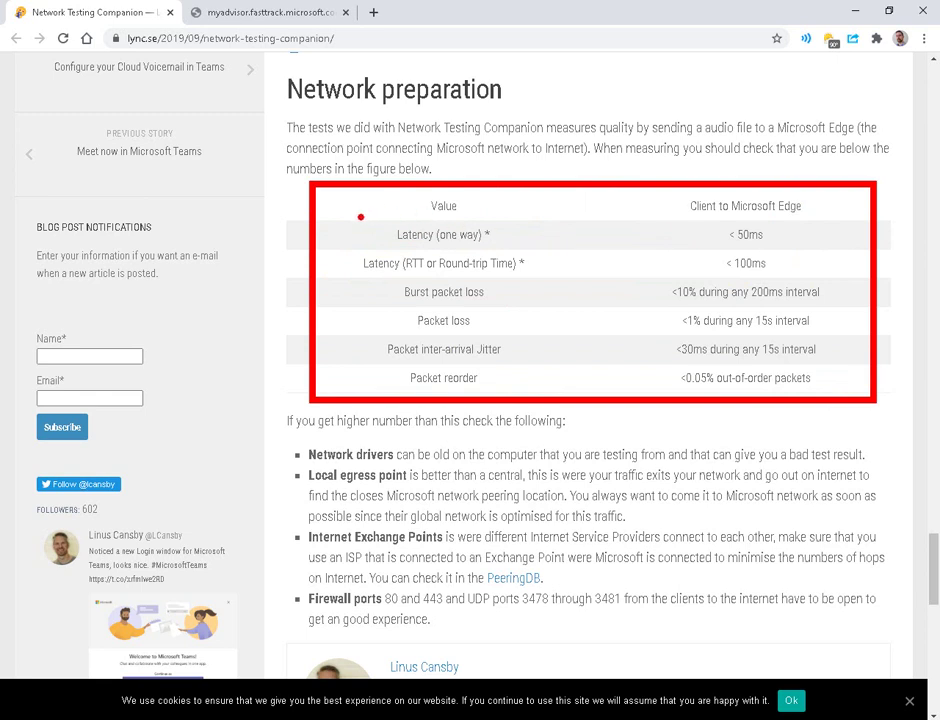
pyautogui.moveTo(568, 210); pyautogui.dragTo(483, 234)
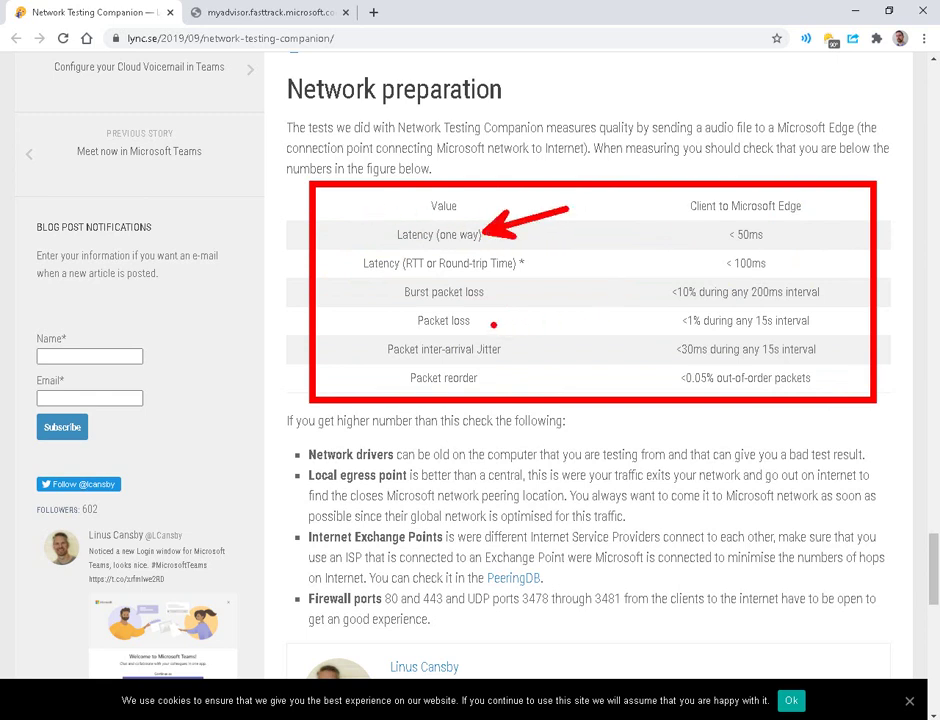
pyautogui.moveTo(600, 301); pyautogui.dragTo(492, 321)
pyautogui.moveTo(623, 338); pyautogui.dragTo(530, 350)
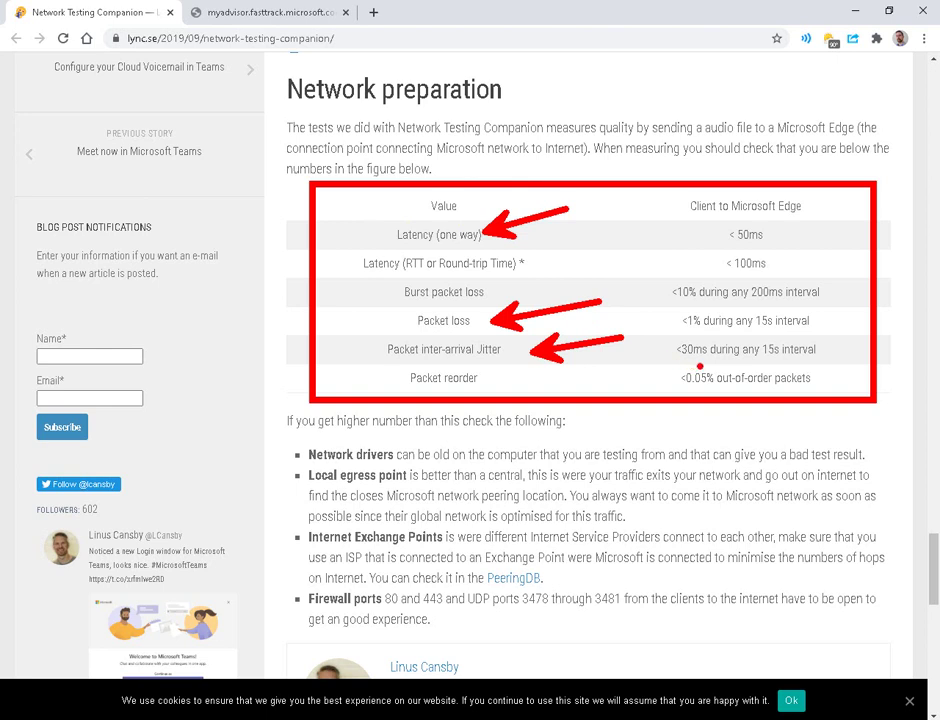
pyautogui.moveTo(669, 364)
pyautogui.mouseDown()
pyautogui.moveTo(706, 360)
pyautogui.moveTo(724, 332)
pyautogui.mouseUp()
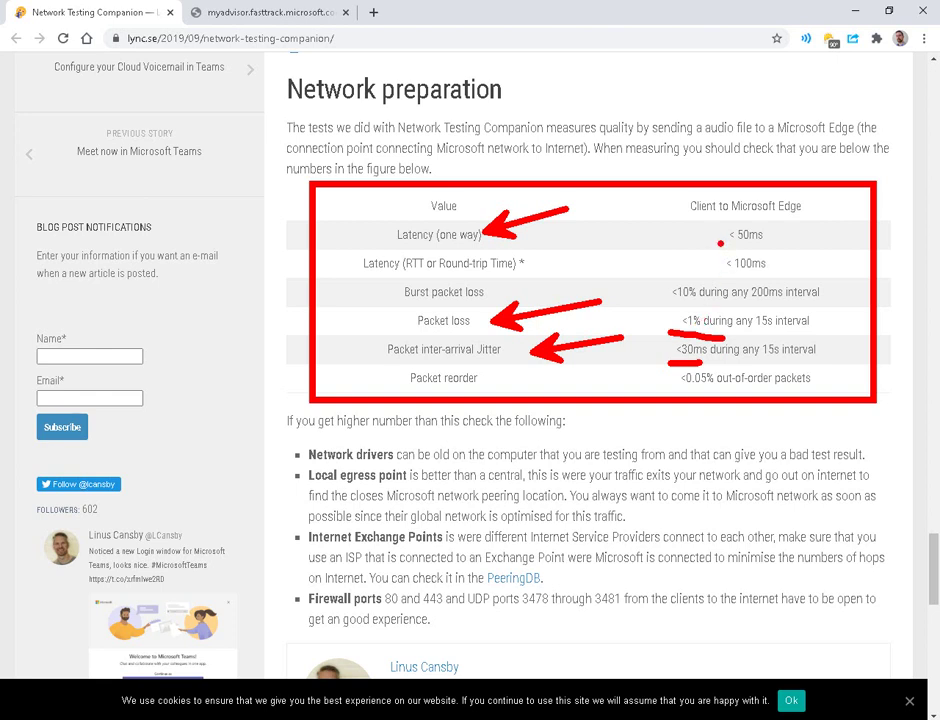
pyautogui.moveTo(720, 242); pyautogui.dragTo(773, 241)
pyautogui.press('Escape')
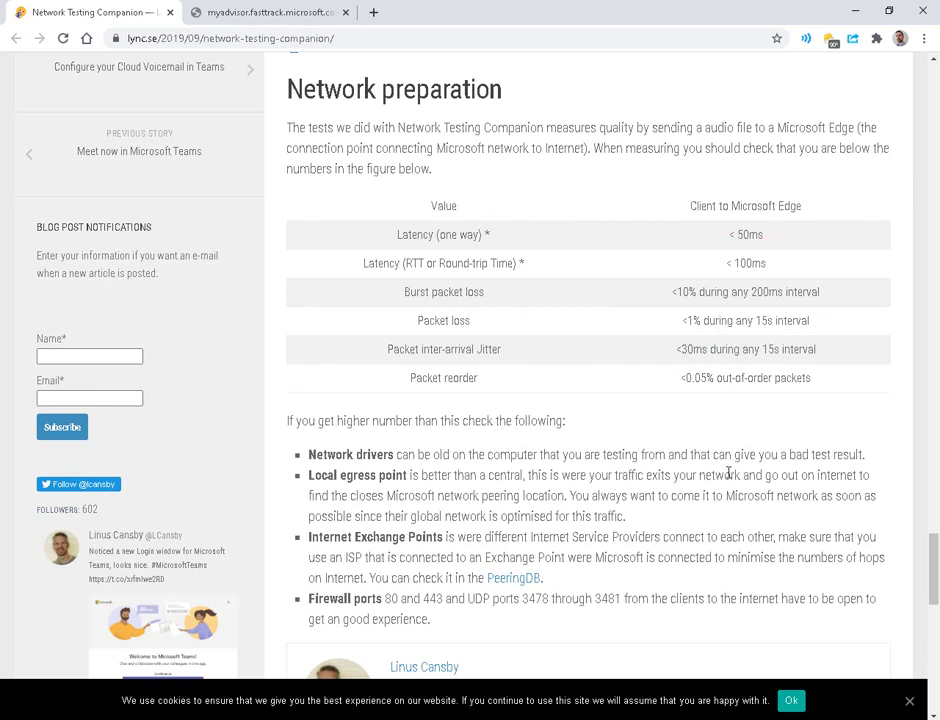
# Place the Network Testing Companion window below the article's table and temporarily frame its network quality results and the Client to Microsoft Edge limits for comparison
pyautogui.click(706, 713)
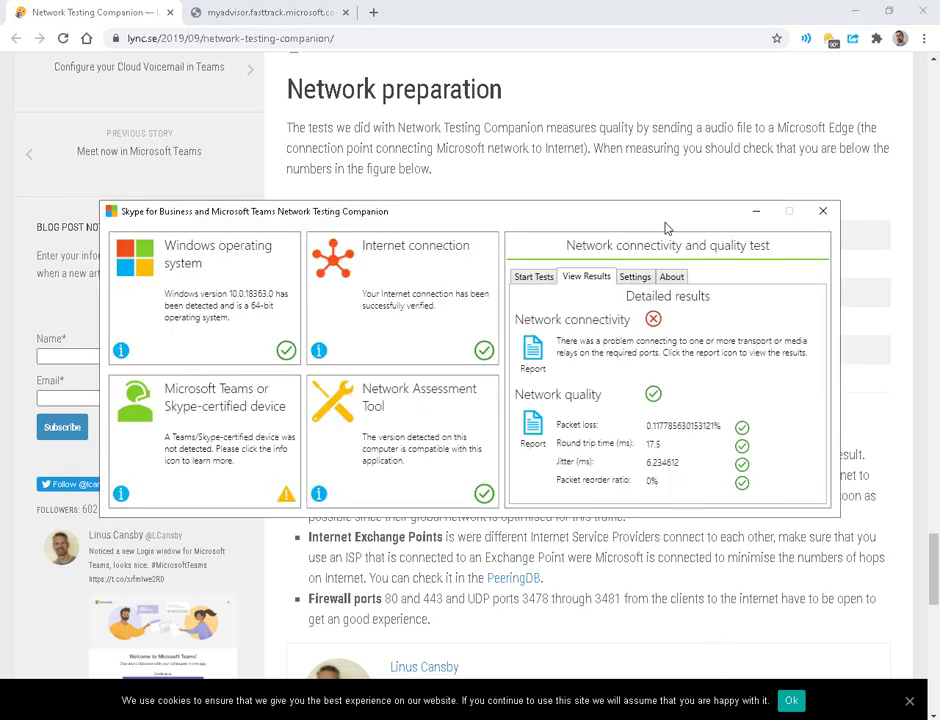
pyautogui.moveTo(667, 212); pyautogui.dragTo(662, 351)
pyautogui.scroll(-3, 688, 205)
pyautogui.scroll(1, 688, 201)
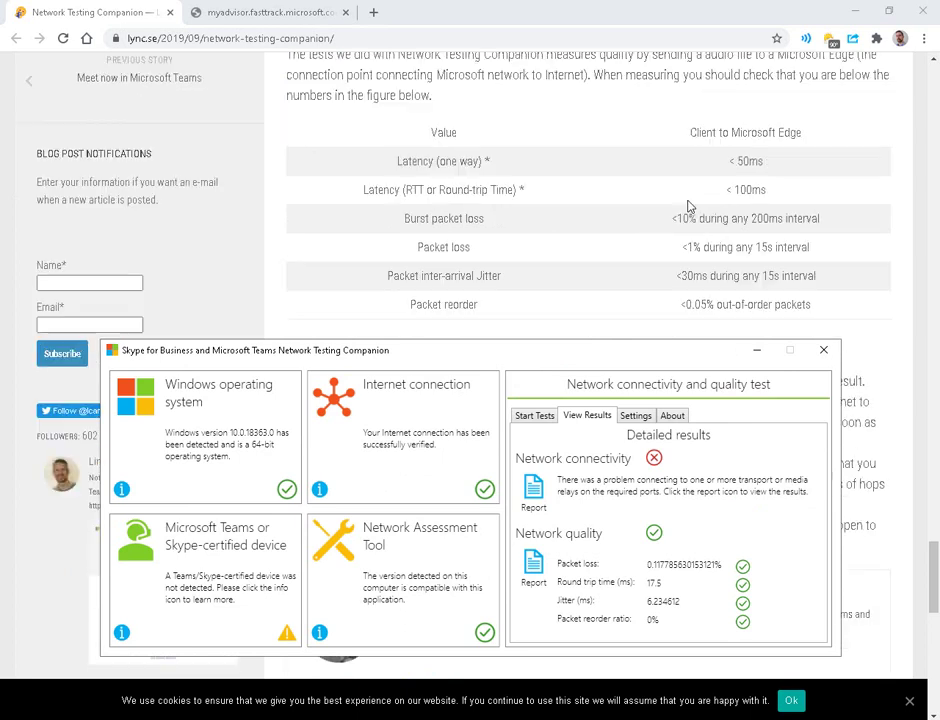
pyautogui.hotkey('ctrl', '2')
pyautogui.moveTo(497, 508)
pyautogui.mouseDown()
pyautogui.moveTo(707, 650)
pyautogui.moveTo(792, 650)
pyautogui.mouseUp()
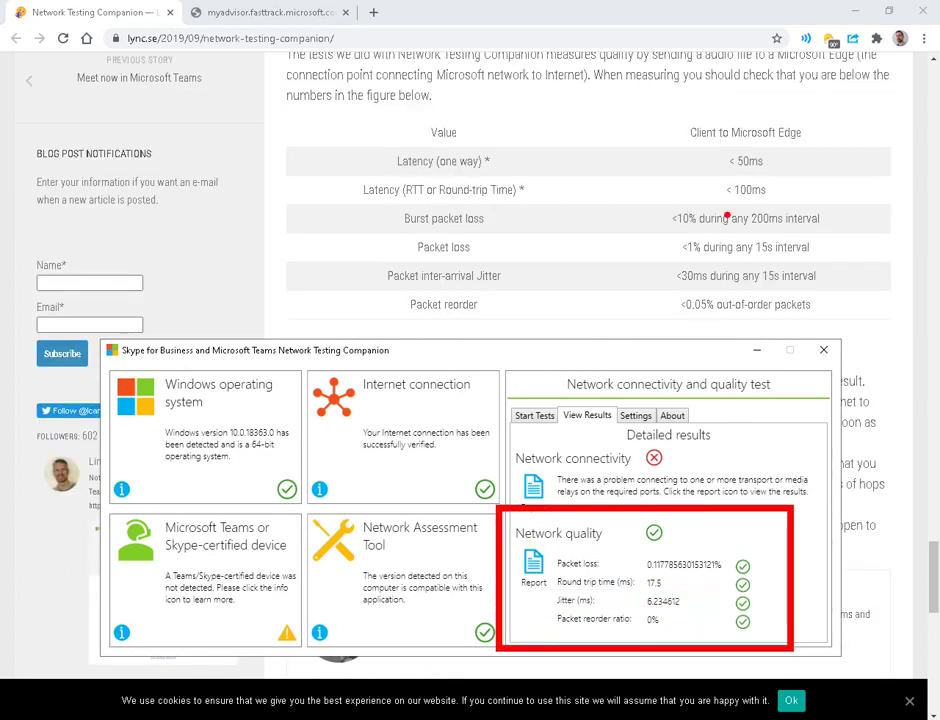
pyautogui.moveTo(636, 112); pyautogui.dragTo(864, 328)
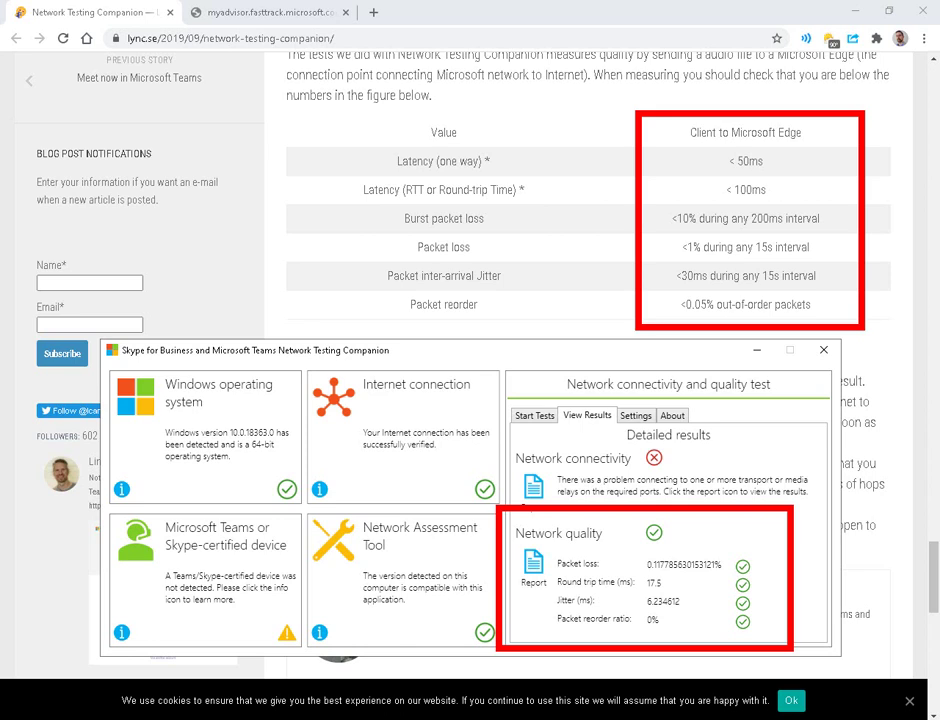
pyautogui.press('Escape')
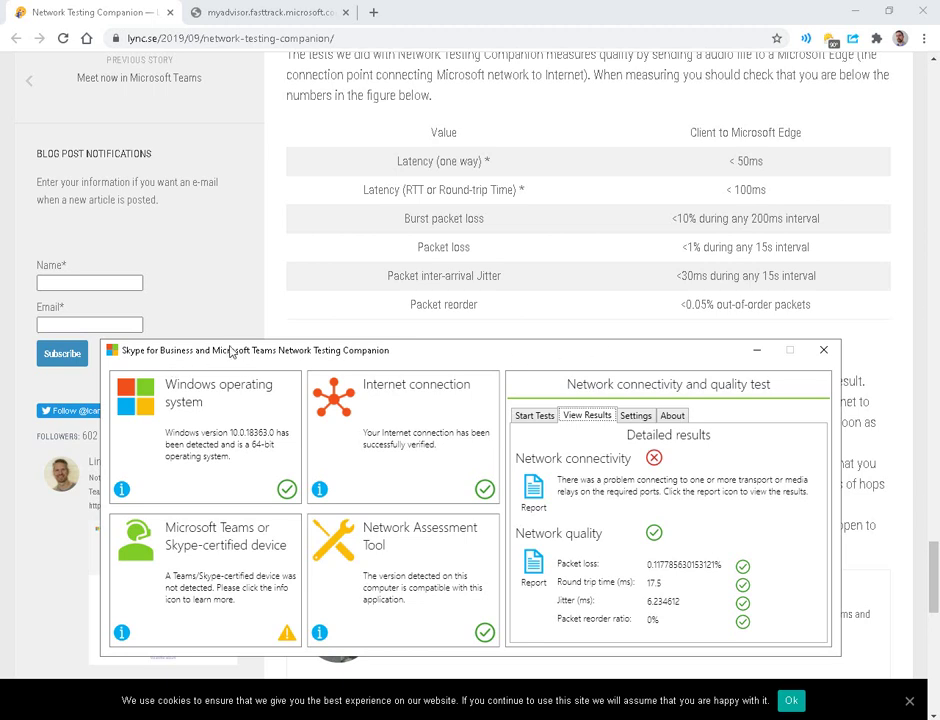
# Return to the article's Invoke-ToolCreateShortcuts instructions for creating shortcuts
pyautogui.scroll(10, 592, 226)
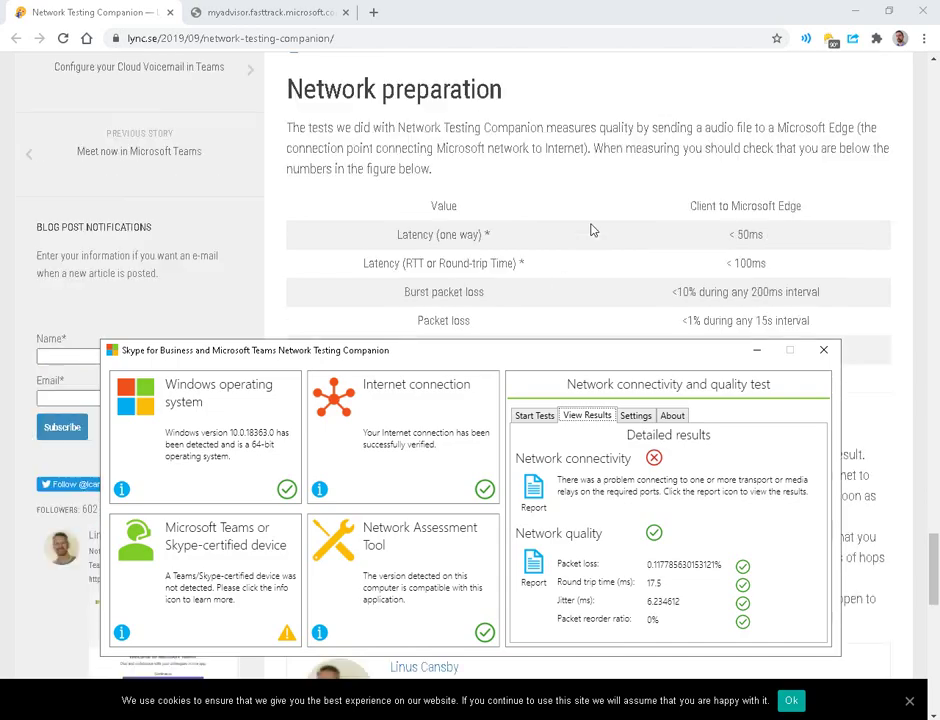
pyautogui.scroll(10, 594, 222)
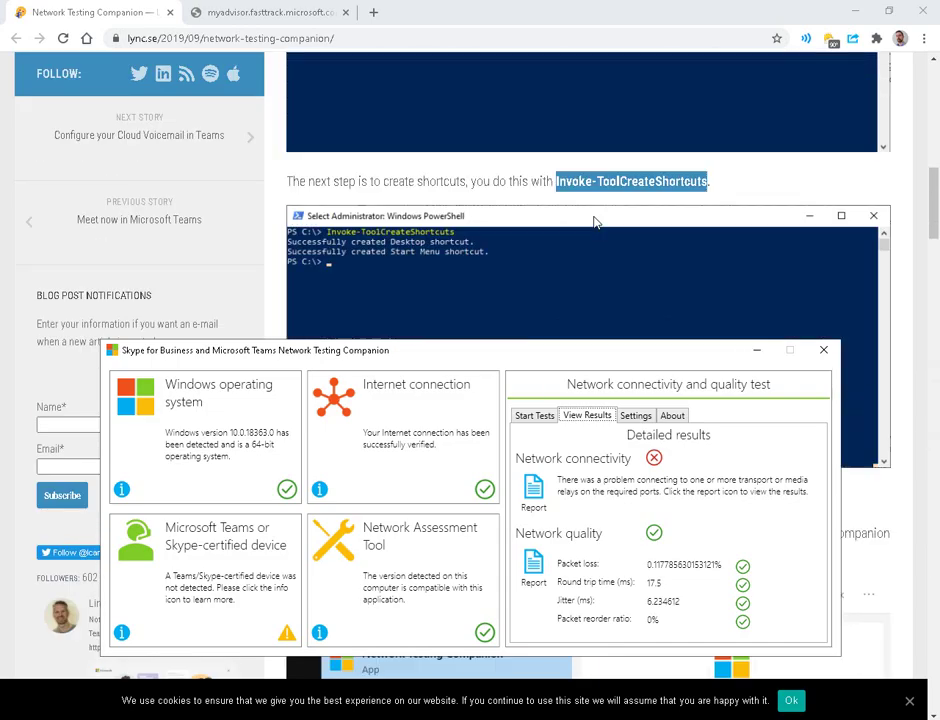